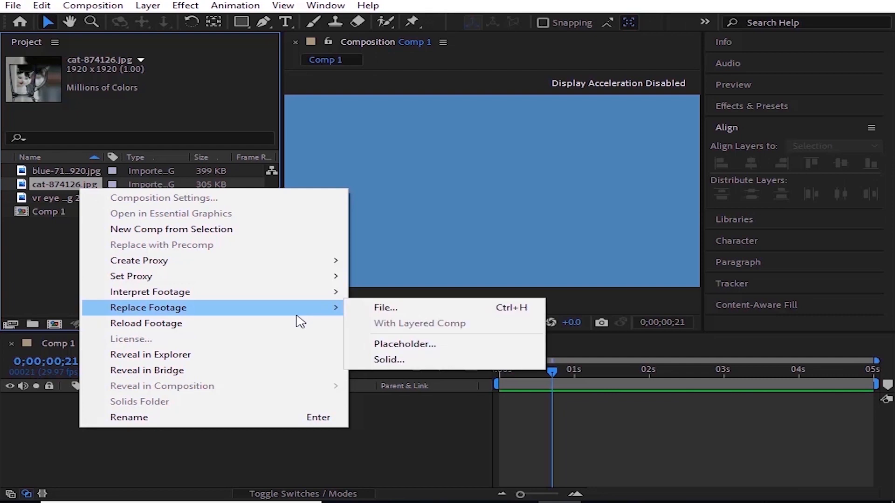
Replace the cat-874126.jpg footage with a 1920 x 1920 px red solid.
left_click(416, 361)
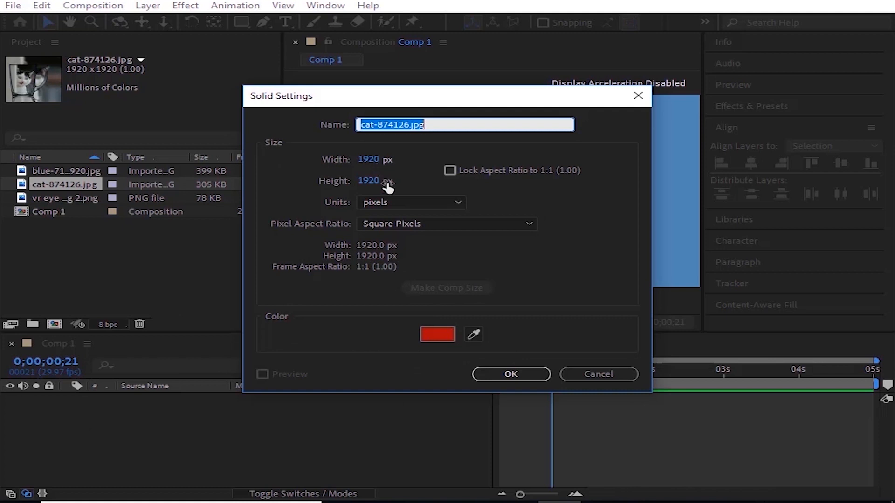
left_click(513, 373)
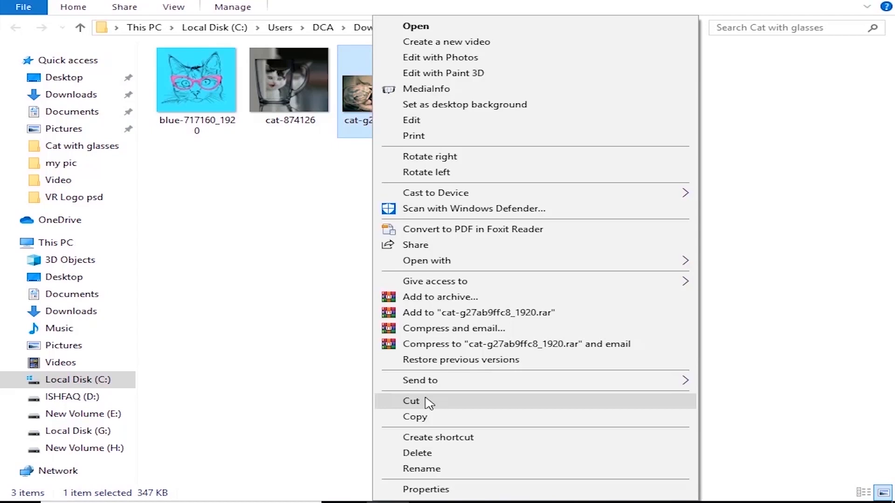
In File Explorer, move cat-g27ab9ffc8_1920 from the Cat with glasses folder to the Video folder in Downloads, and dismiss the warning back in After Effects.
left_click(424, 402)
left_click(371, 28)
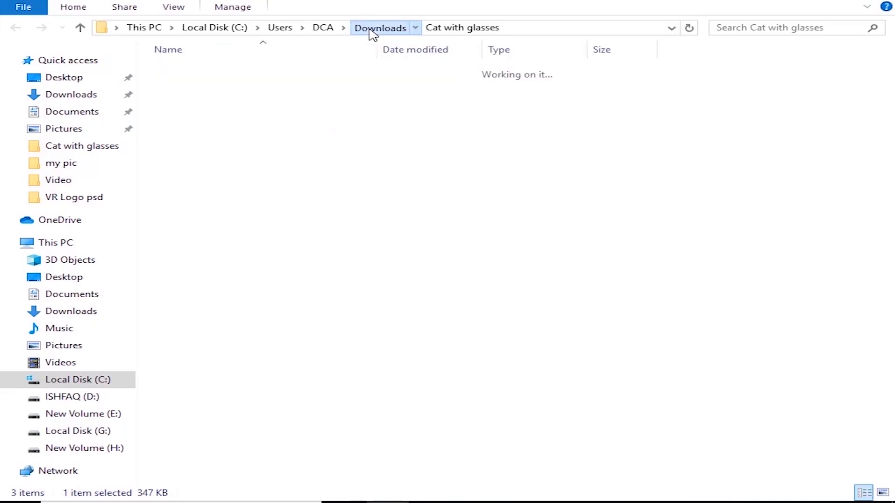
double_click(191, 144)
right_click(259, 176)
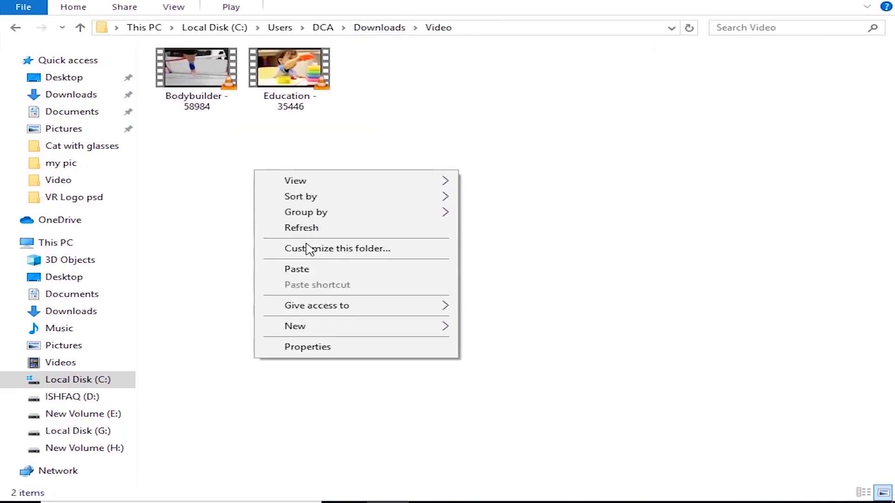
left_click(301, 270)
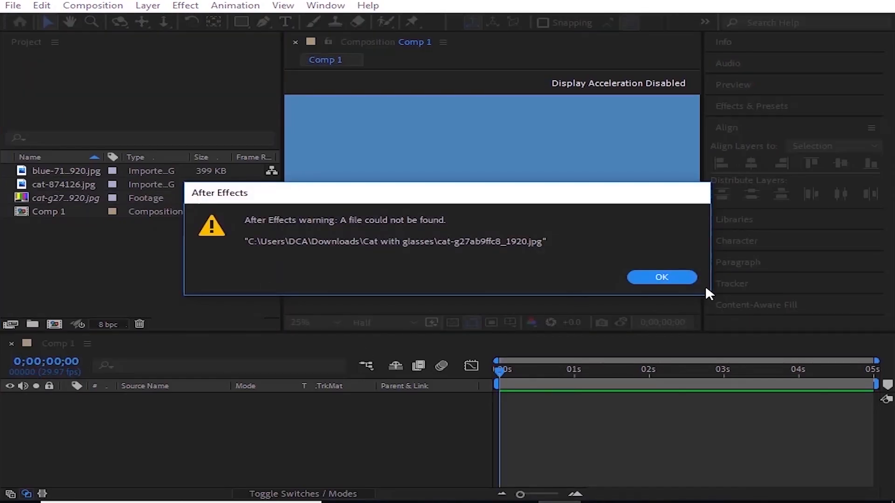
left_click(675, 275)
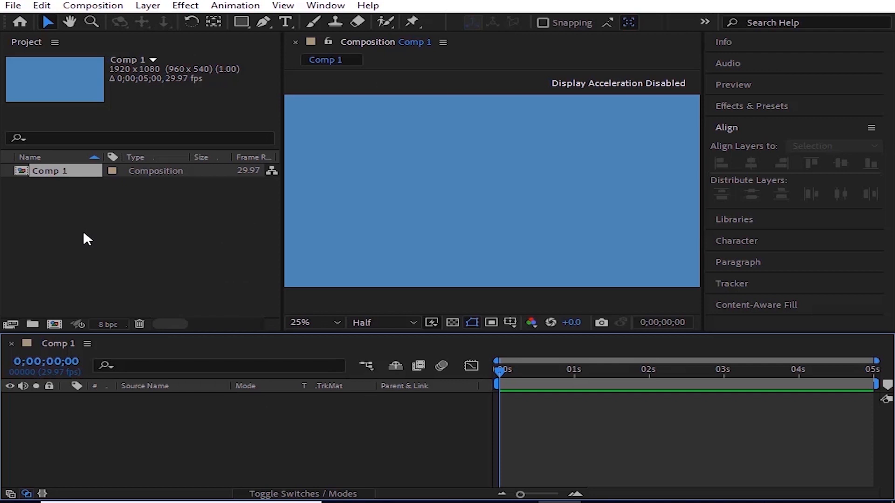
Import blue-717160_1920, cat-874126 and cat-g27ab9ffc8_1920 as footage, and delete them from the project again.
double_click(82, 231)
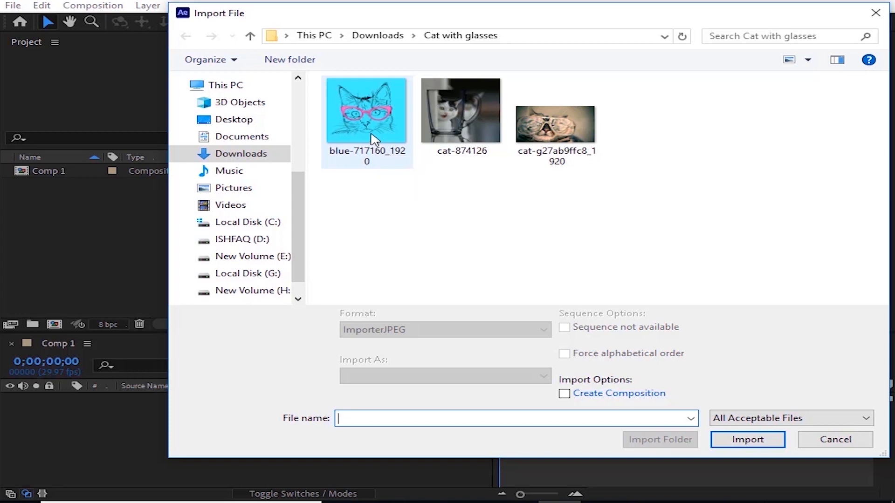
left_click(373, 139)
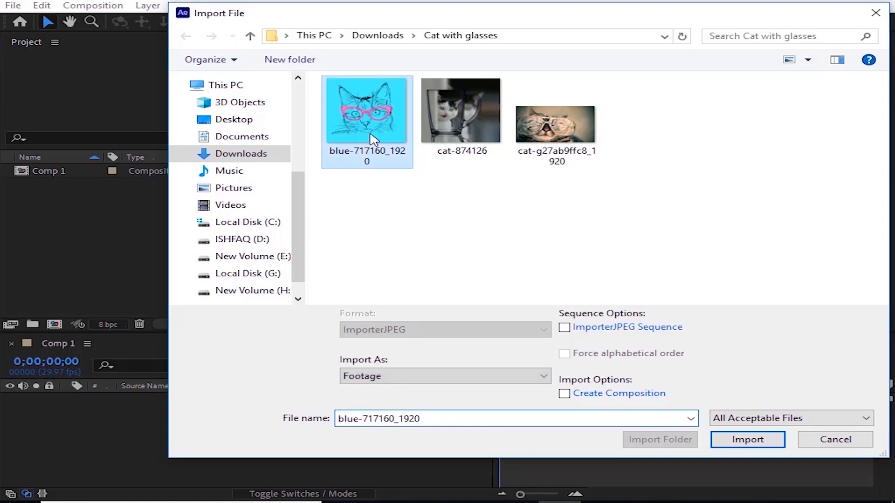
left_click(562, 144, "shift")
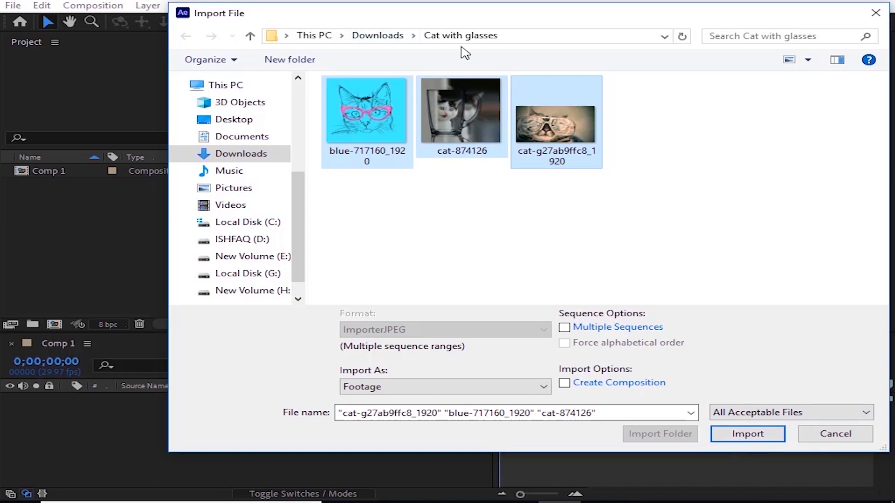
left_click(727, 434)
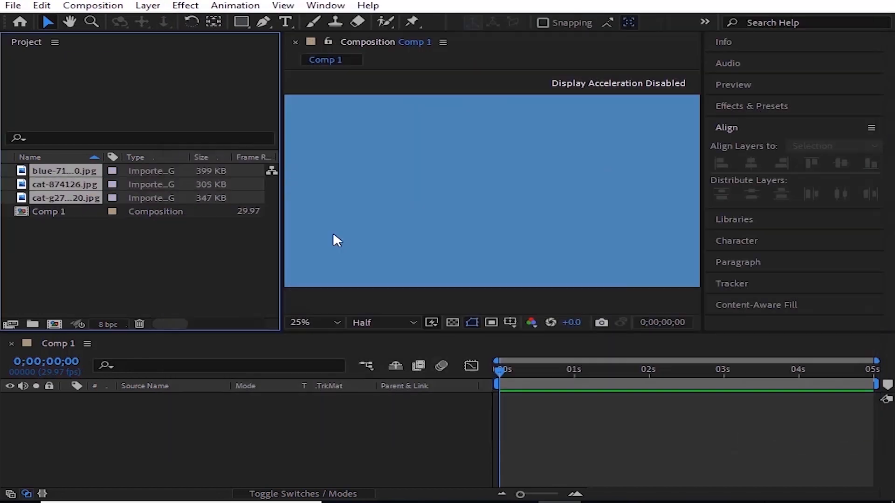
key("Delete")
left_click(541, 268)
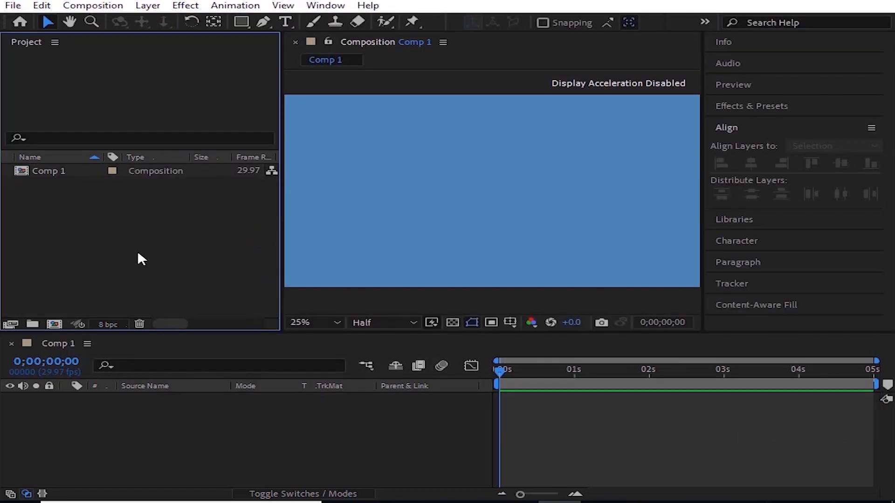
Import only blue-717160_1920 and cat-g27ab9ffc8_1920 as footage from the Cat with glasses folder.
double_click(138, 250)
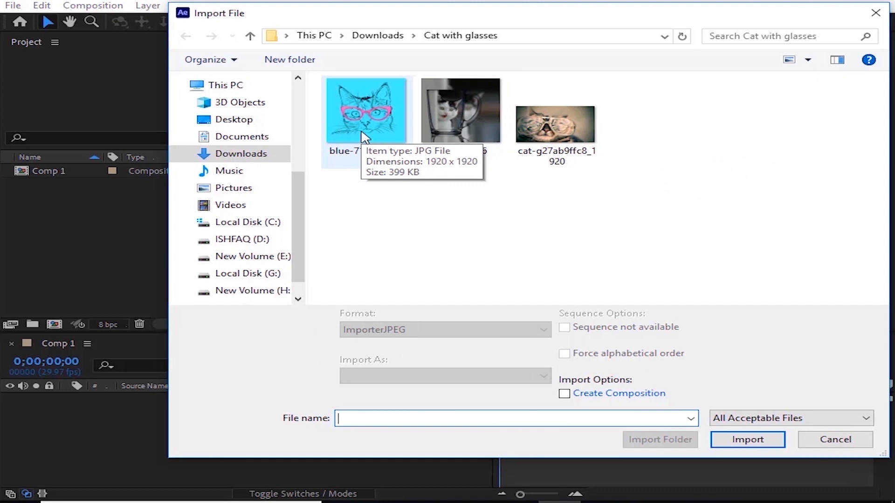
left_click(370, 155)
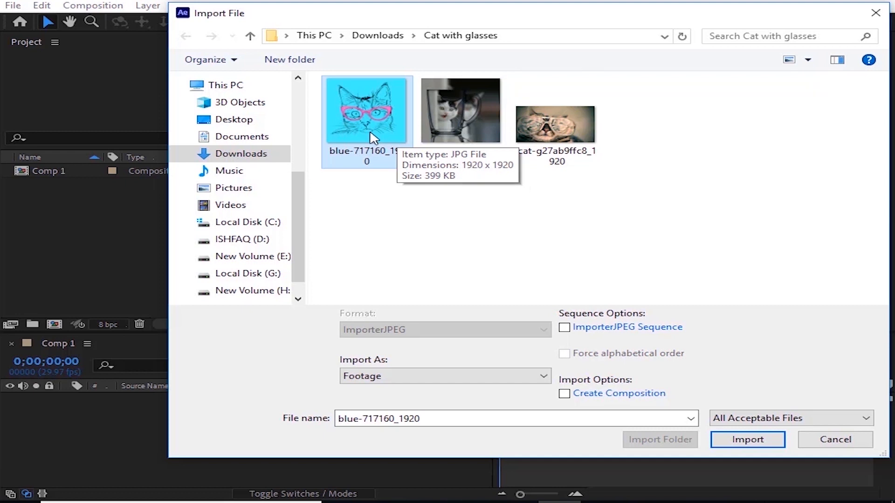
left_click(565, 162, "ctrl")
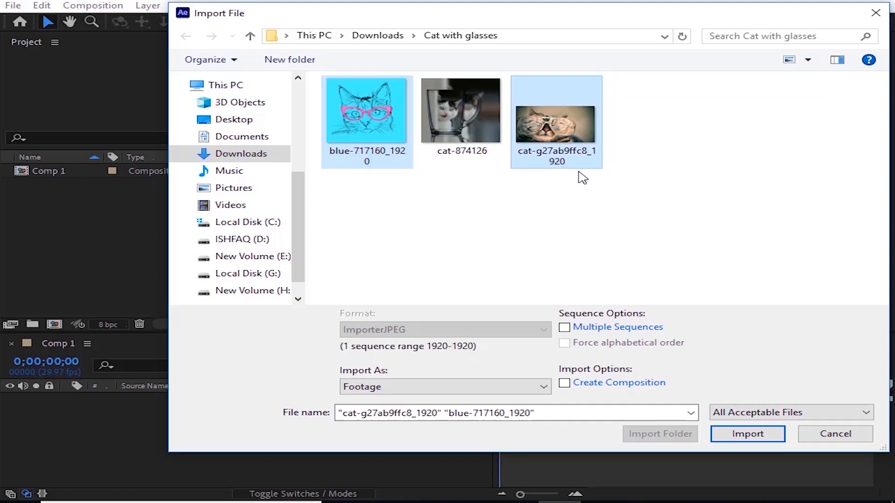
left_click(728, 433)
left_click(92, 221)
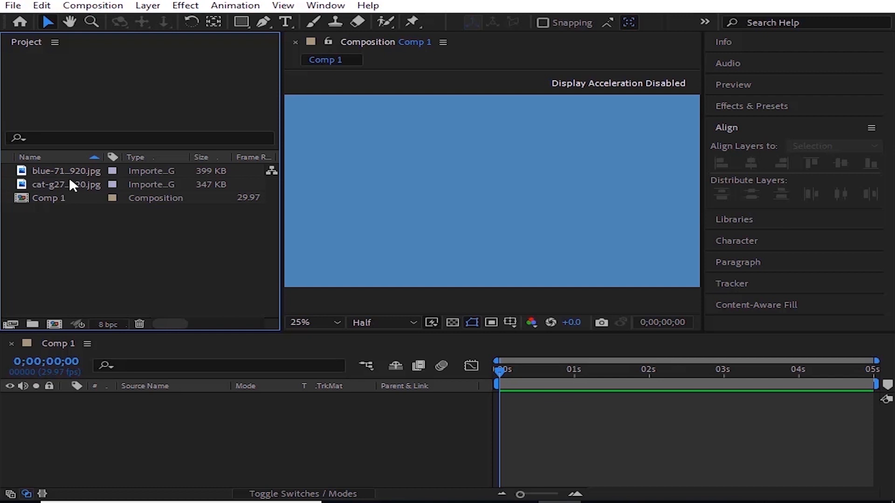
left_click(14, 6)
mouse_move(130, 169)
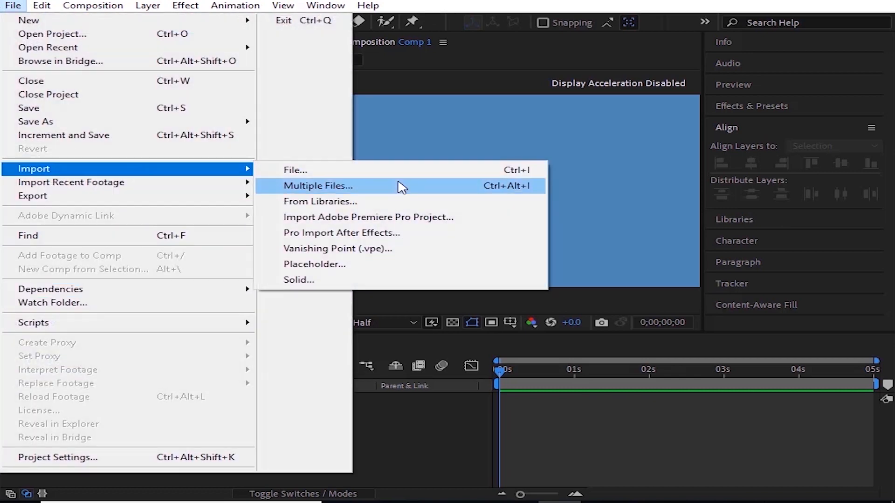
left_click(367, 172)
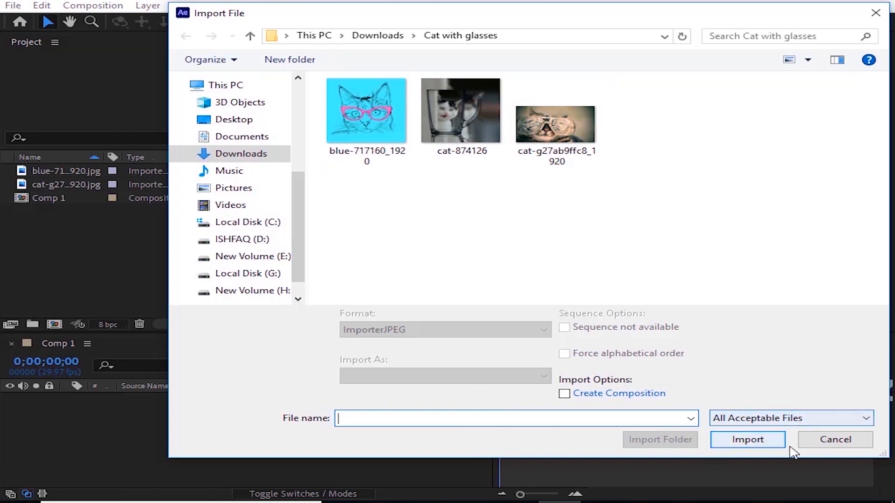
left_click(820, 438)
Use the Multiple Files import to bring in blue-717160_1920, cat-874126 and cat-g27ab9ffc8_1920.
left_click(13, 6)
mouse_move(158, 173)
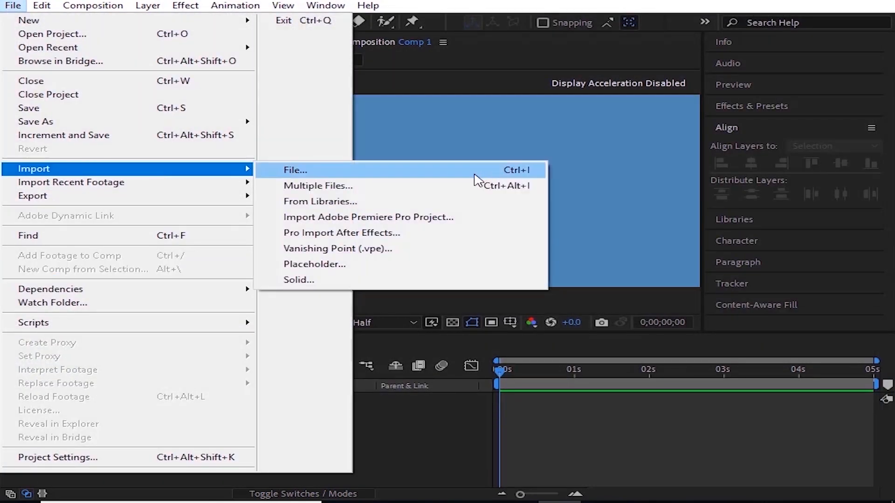
left_click(321, 187)
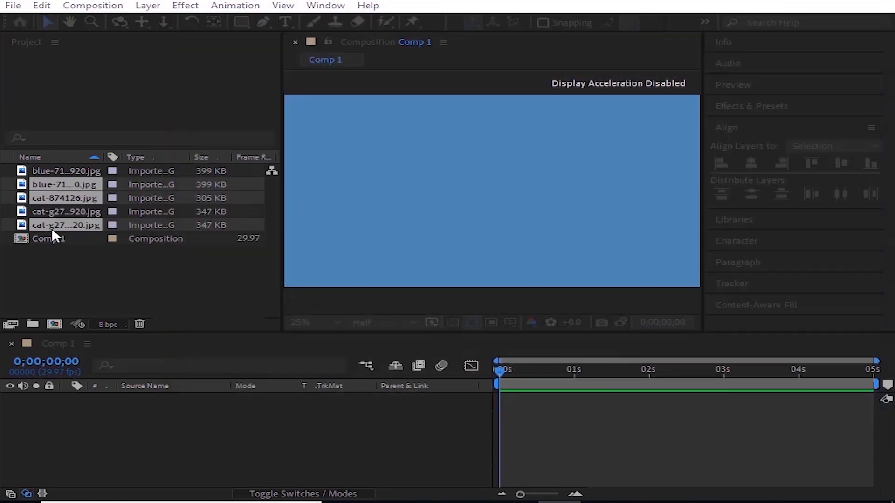
Delete all five imported images from the project, leaving only Comp 1.
left_click(161, 219, "shift")
key("Delete")
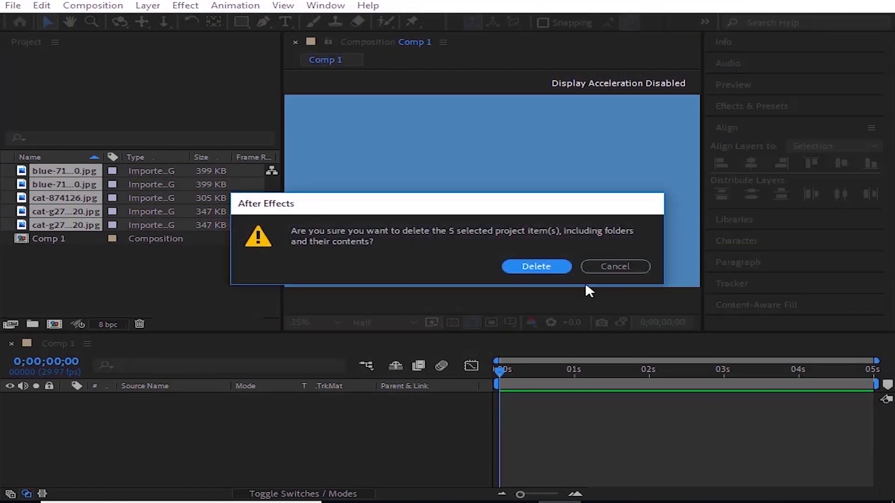
left_click(536, 267)
Import blue-717160_1920 as footage with the ImporterJPEG Sequence option enabled.
left_click(13, 5)
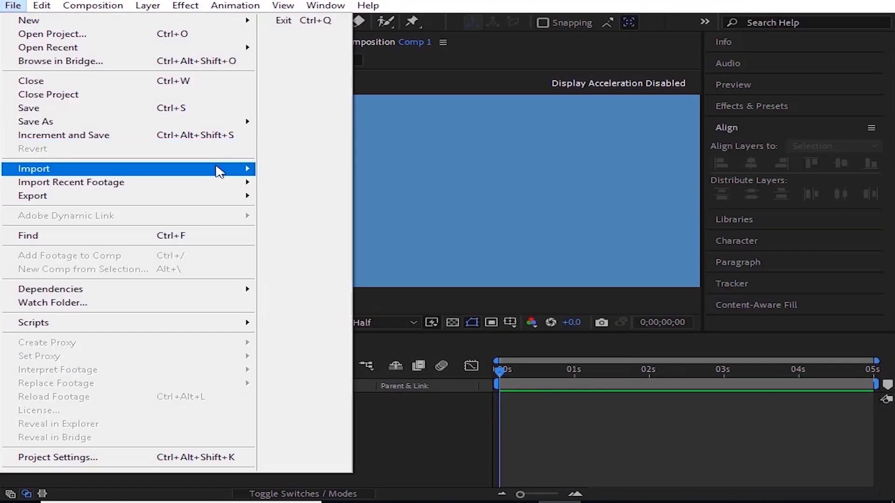
mouse_move(233, 168)
left_click(289, 168)
left_click(386, 150)
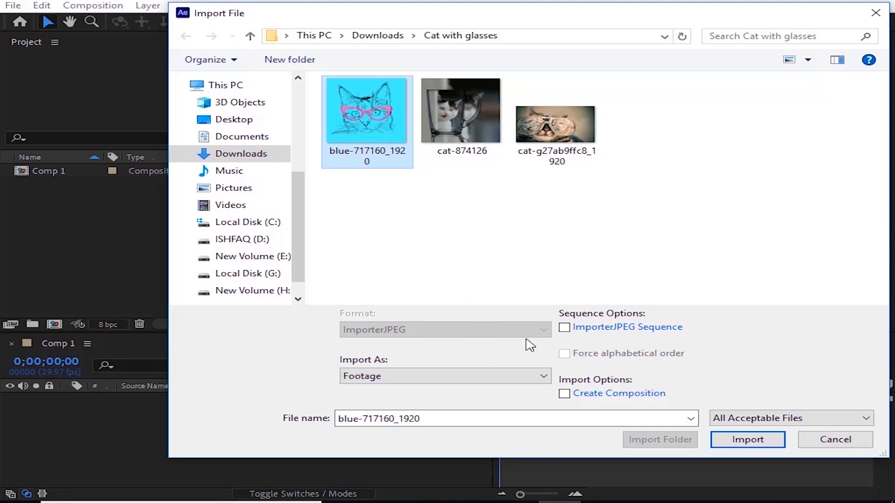
left_click(578, 332)
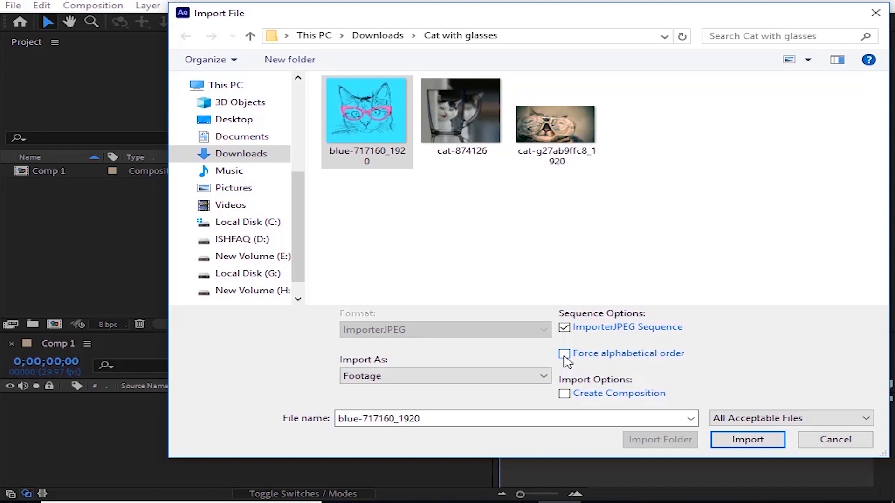
left_click(737, 440)
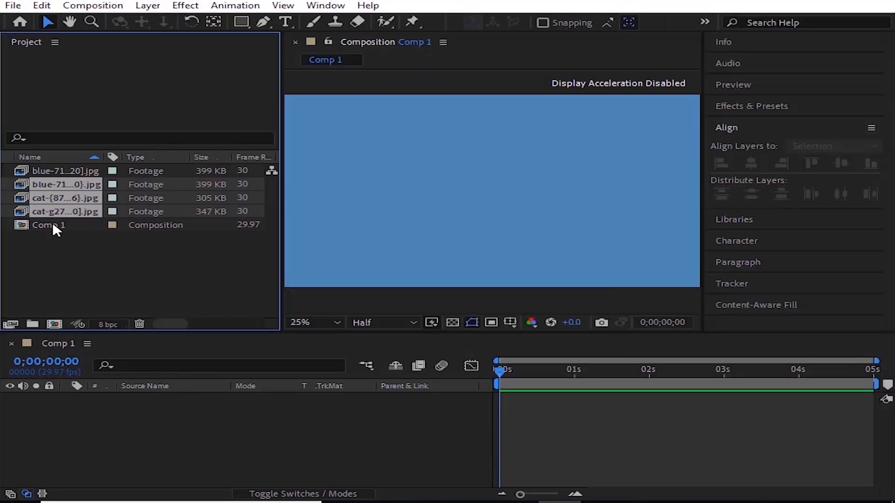
Add the three image sequences to Comp 1 and stagger their clips one after another, one frame apart.
left_click_drag(55, 185, 186, 417)
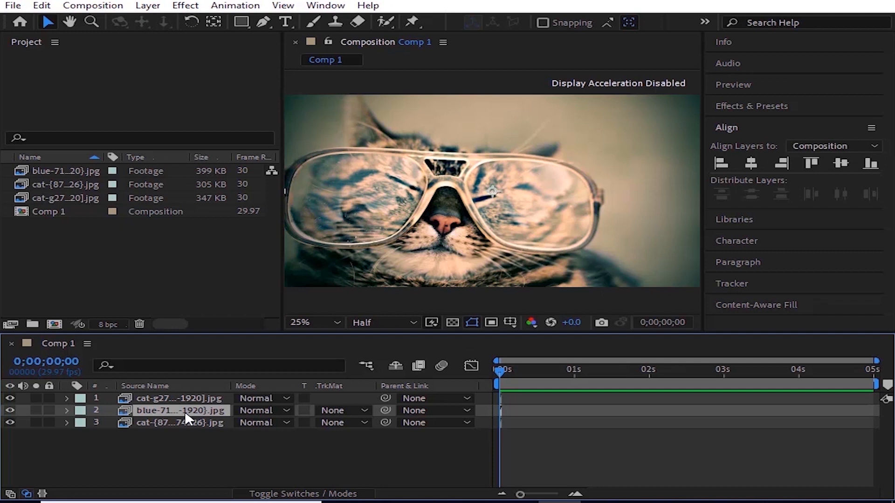
key(";")
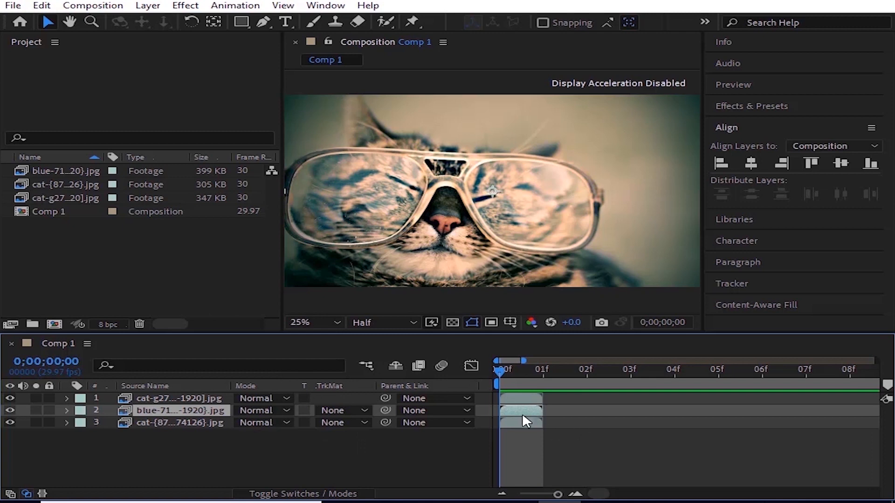
left_click_drag(523, 413, 609, 422)
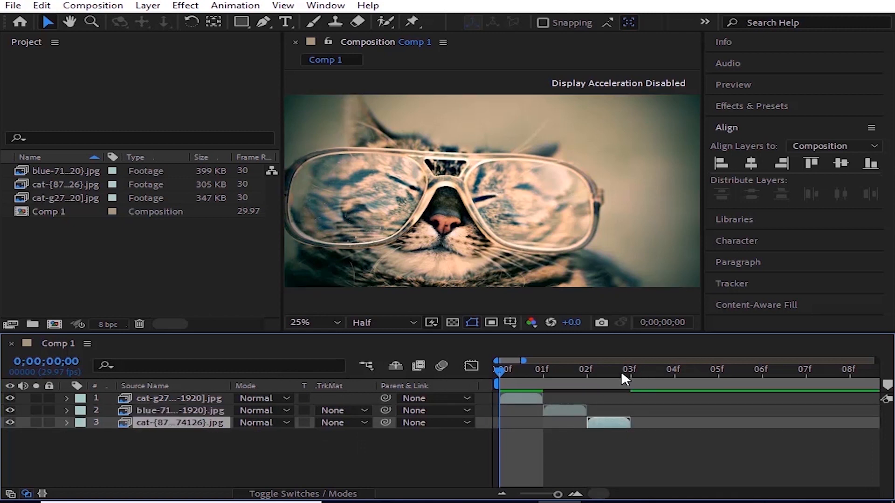
Scrub back through the staggered clips and play Comp 1 from the first frame.
left_click(622, 374)
left_click_drag(626, 373, 500, 396)
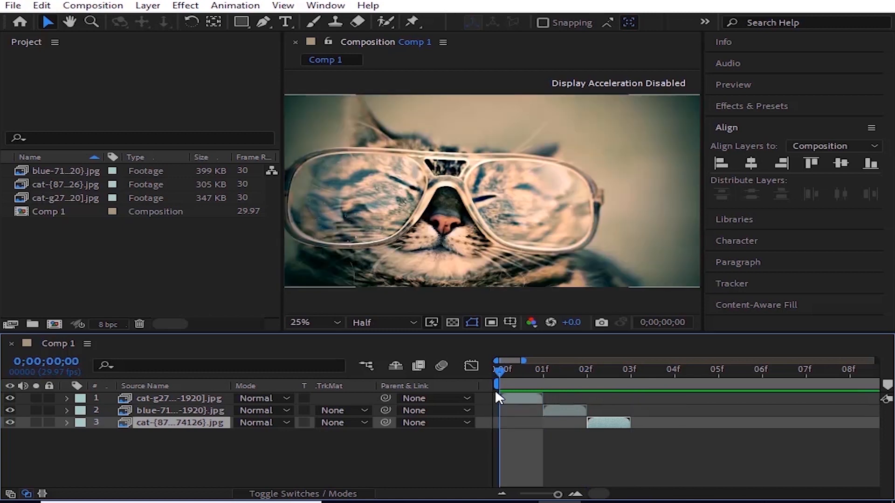
key("space")
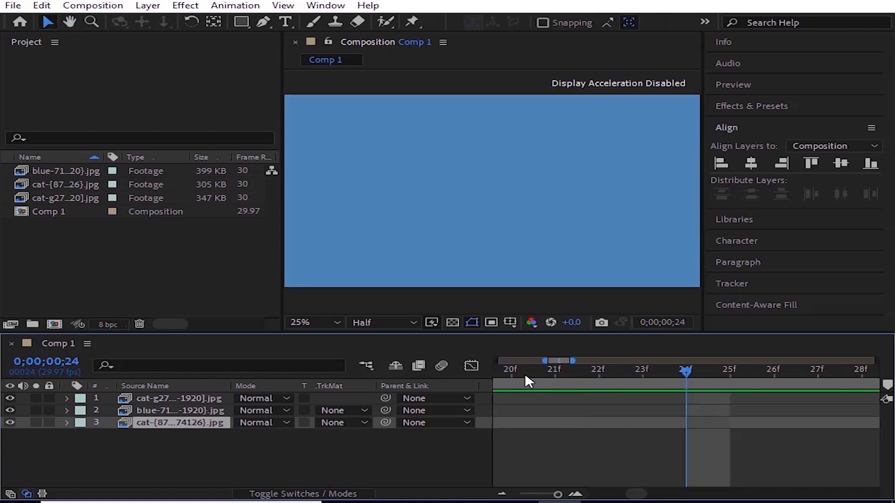
Delete all three image sequence layers from Comp 1.
left_click_drag(557, 494, 520, 494)
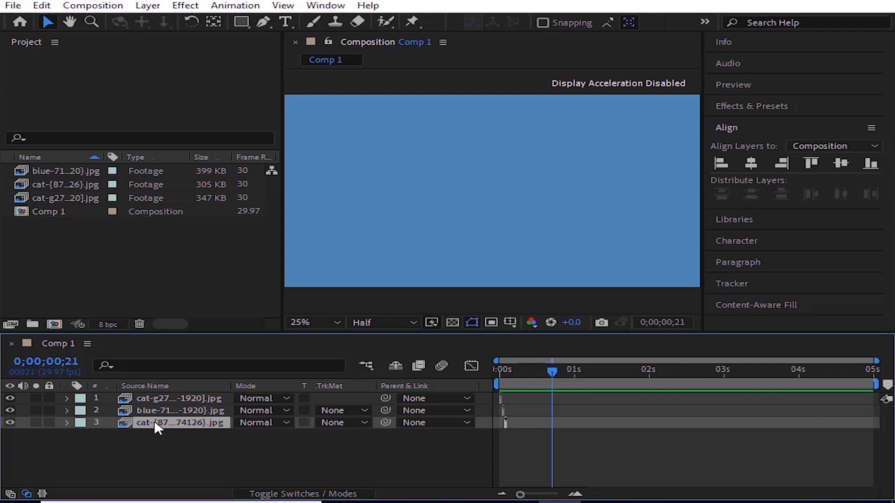
left_click(181, 398, "shift")
key("Delete")
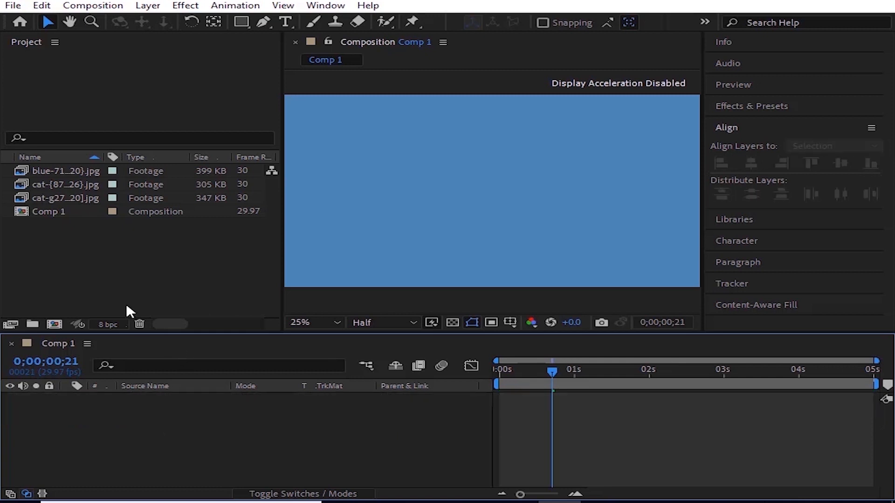
Delete the three image sequences from the project, keeping only Comp 1.
left_click(81, 201)
left_click(77, 172, "shift")
key("Delete")
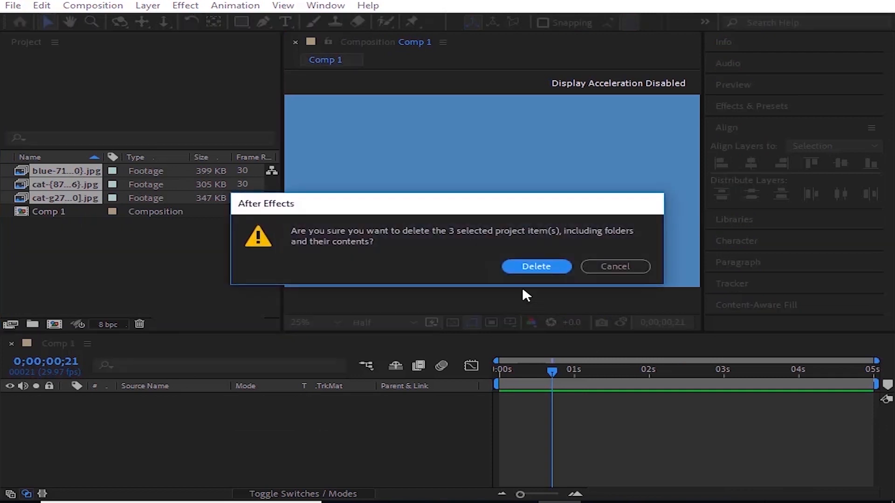
left_click(536, 267)
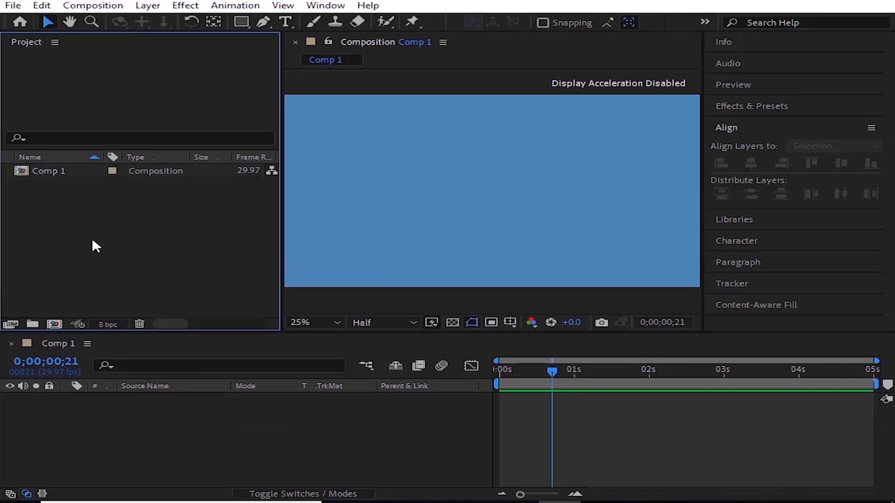
Import all three images from the Cat with glasses folder as footage with Create Composition enabled, and accept the new composition.
left_click(13, 6)
mouse_move(179, 170)
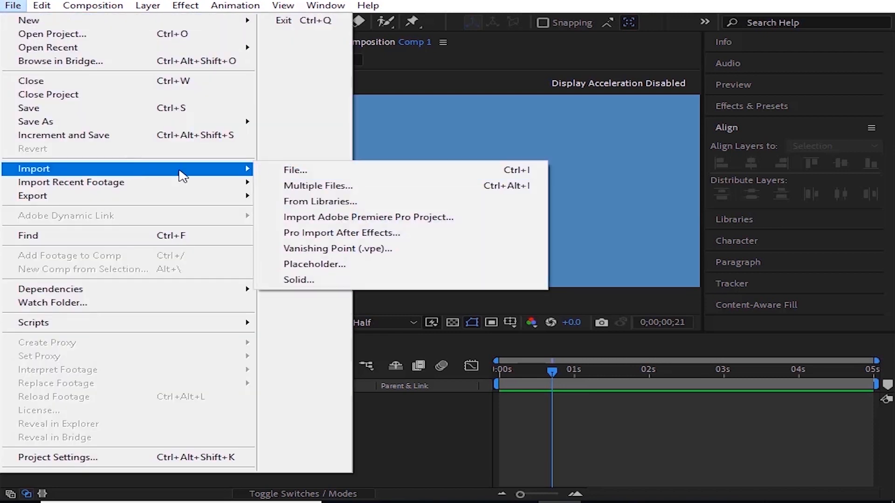
left_click(295, 171)
left_click(366, 140)
left_click(557, 159, "shift")
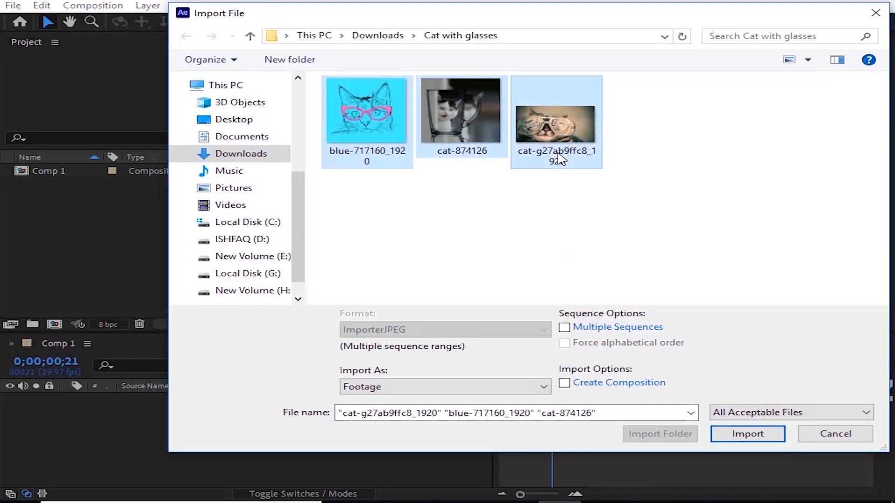
left_click(565, 383)
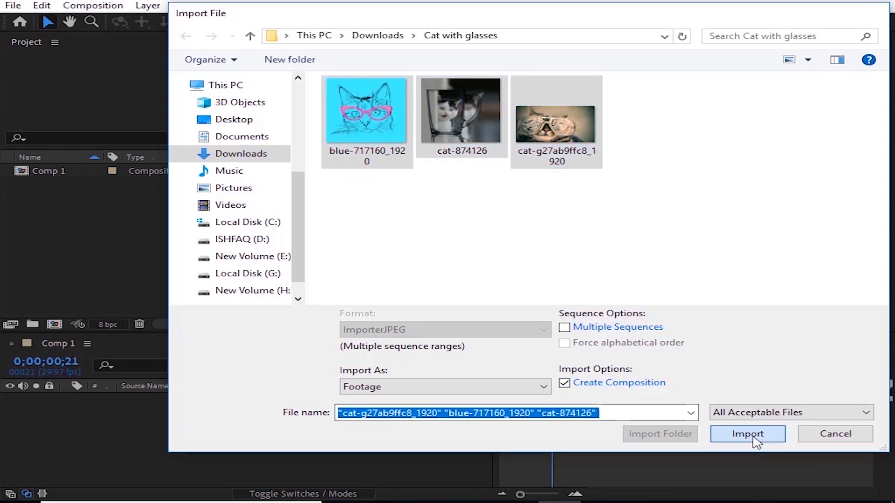
left_click(746, 433)
left_click(510, 381)
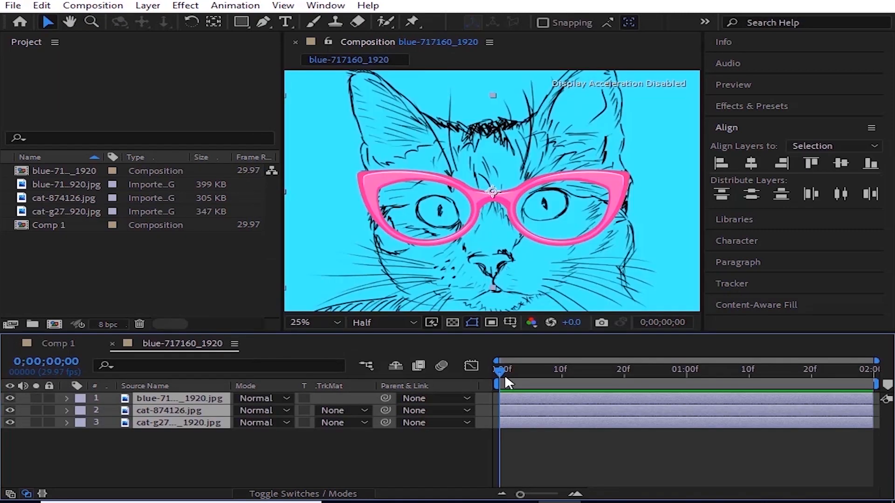
Delete the blue-717160_1920 composition from the project and confirm the deletion.
left_click(82, 219)
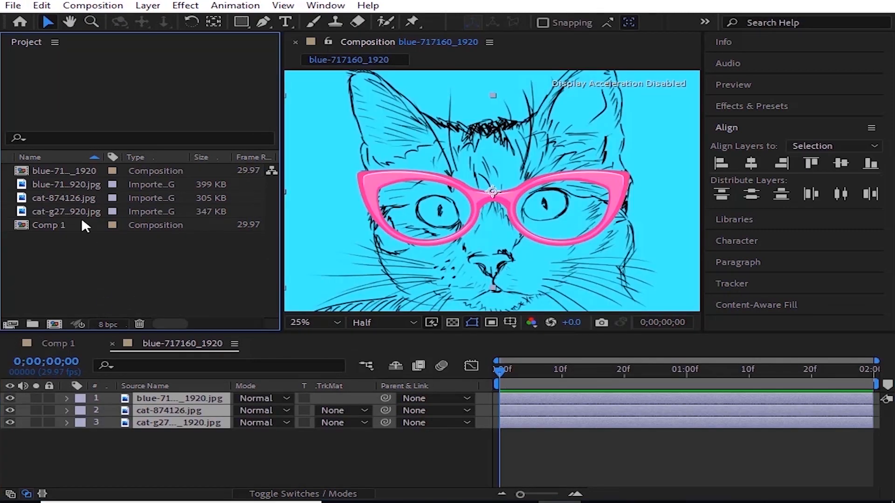
left_click(60, 171)
key("Delete")
left_click(471, 265)
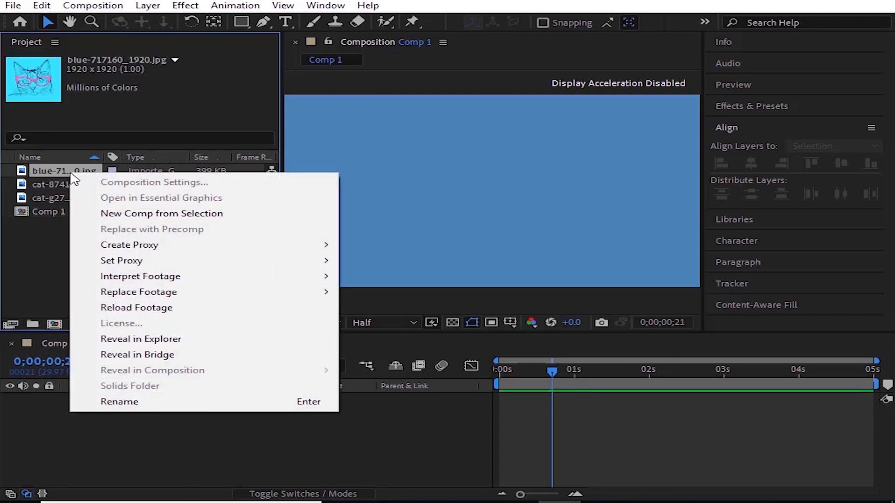
Reveal the source file of cat-874126.jpg in Explorer, then return to After Effects.
right_click(63, 174)
left_click(53, 175)
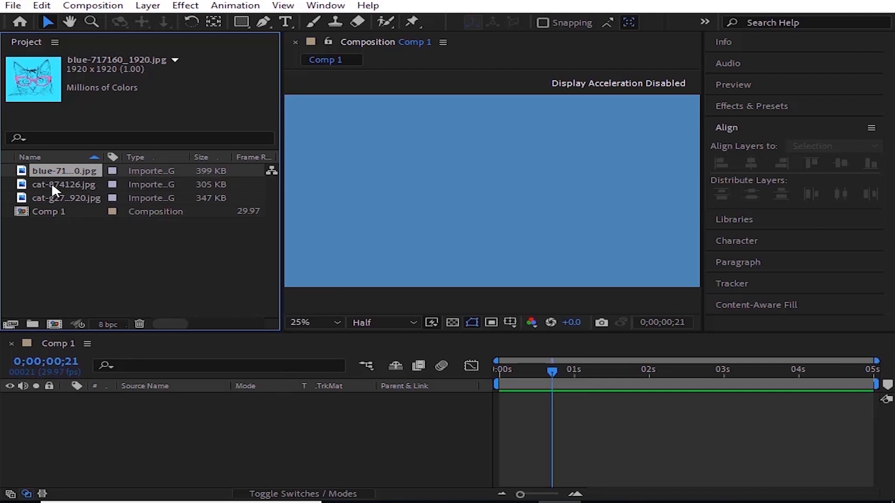
left_click(52, 184)
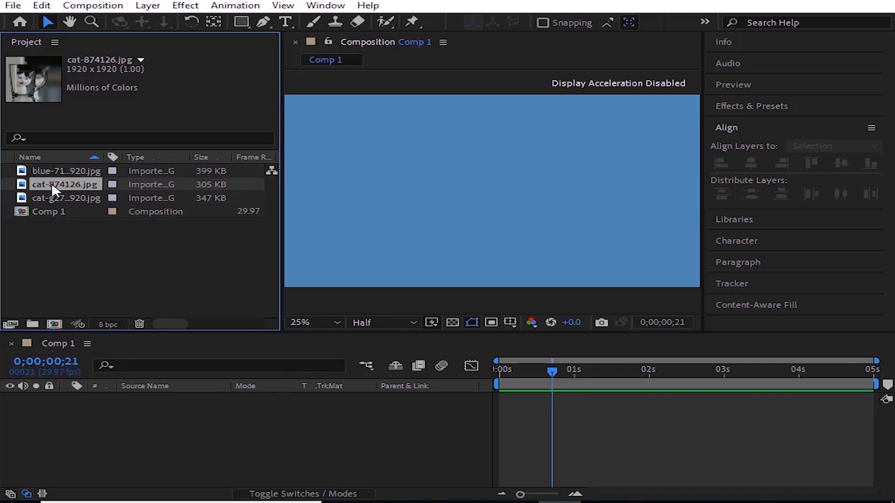
right_click(54, 189)
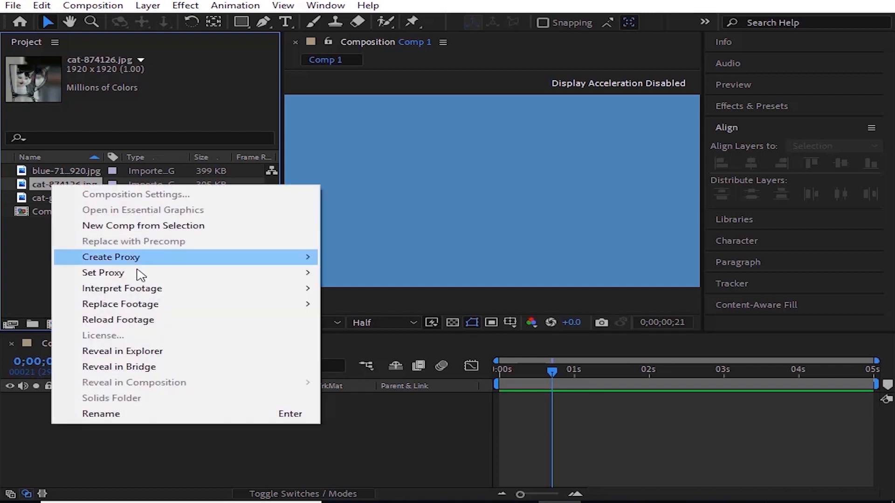
left_click(139, 355)
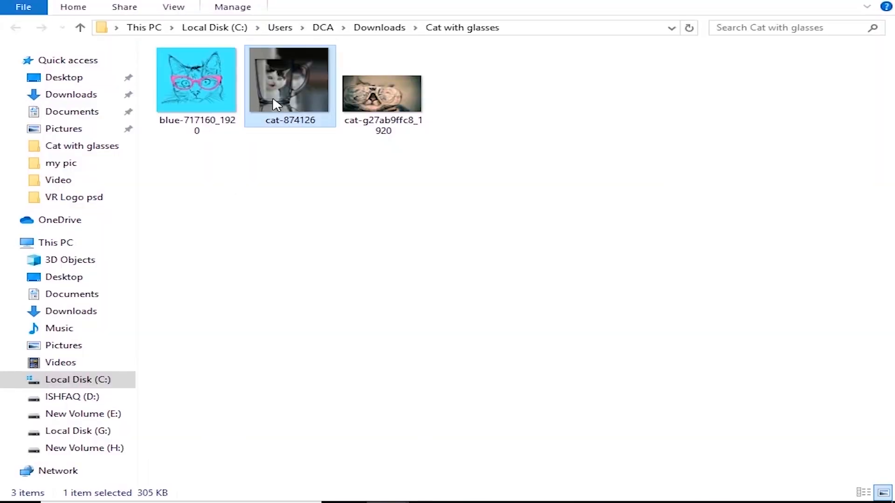
left_click(559, 502)
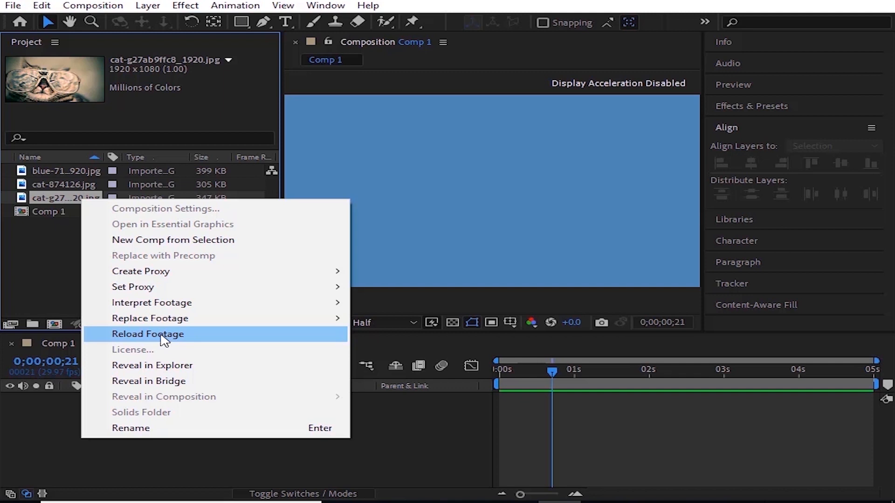
In File Explorer, move cat-g27ab9ffc8_1920 from Cat with glasses to the Video folder, then select its missing footage in After Effects.
left_click(388, 502)
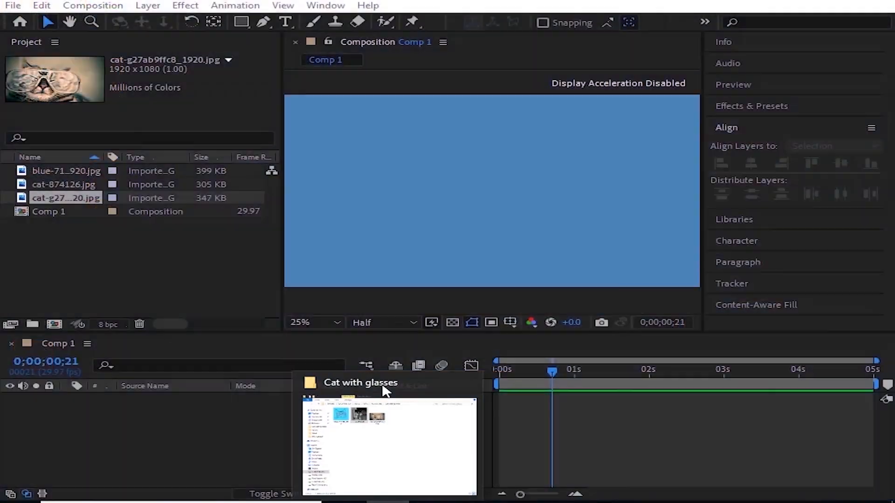
left_click(385, 390)
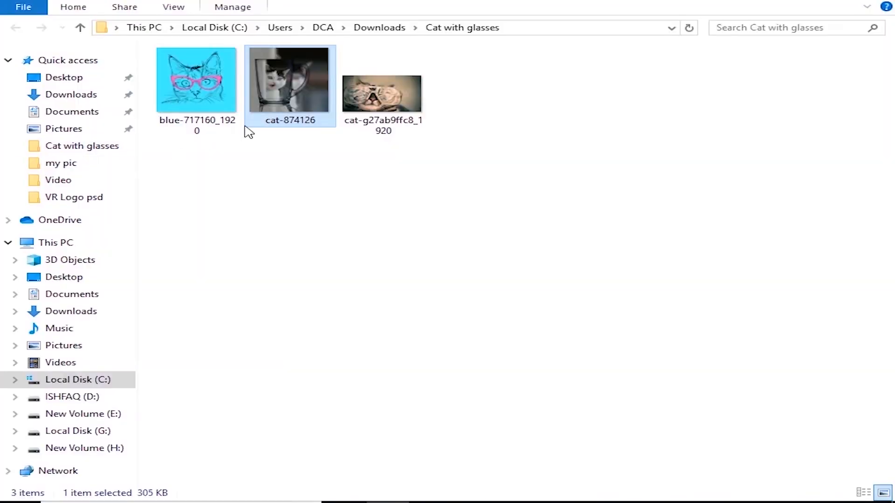
right_click(374, 106)
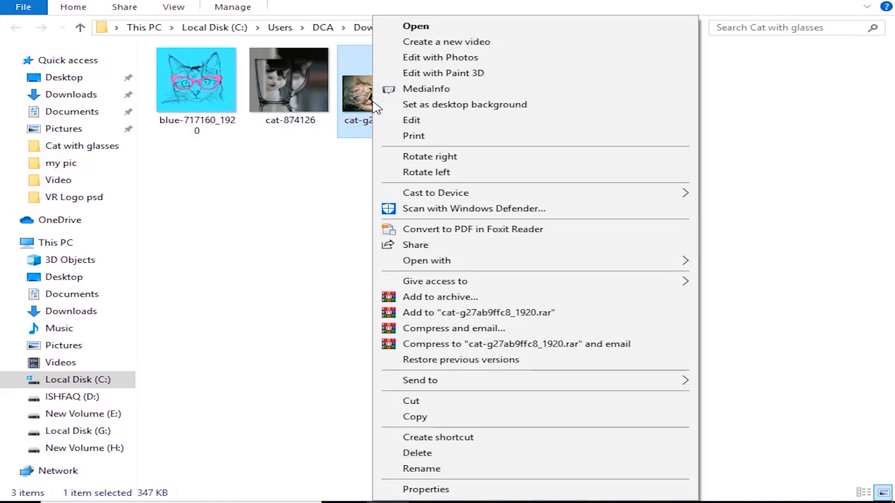
left_click(428, 404)
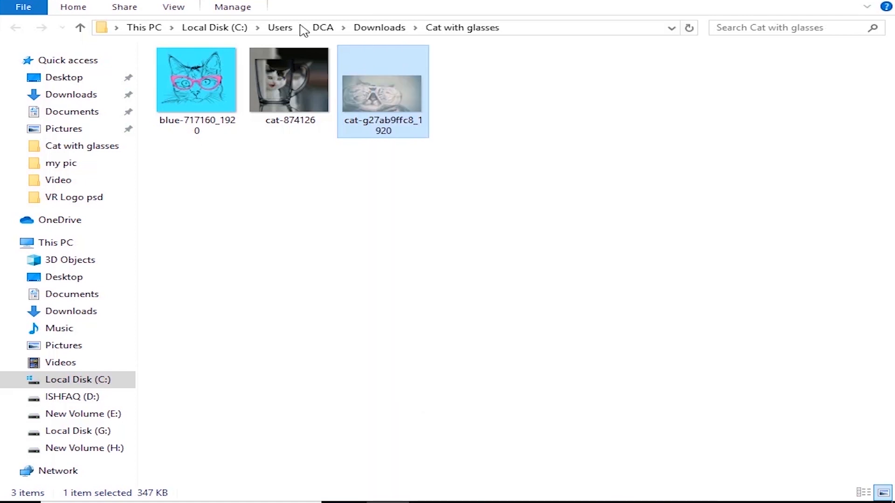
left_click(370, 28)
double_click(196, 145)
right_click(254, 170)
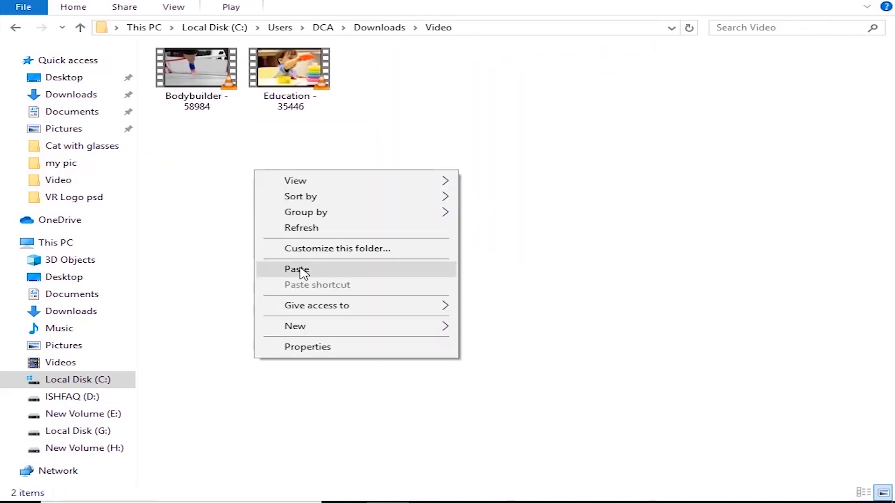
left_click(299, 270)
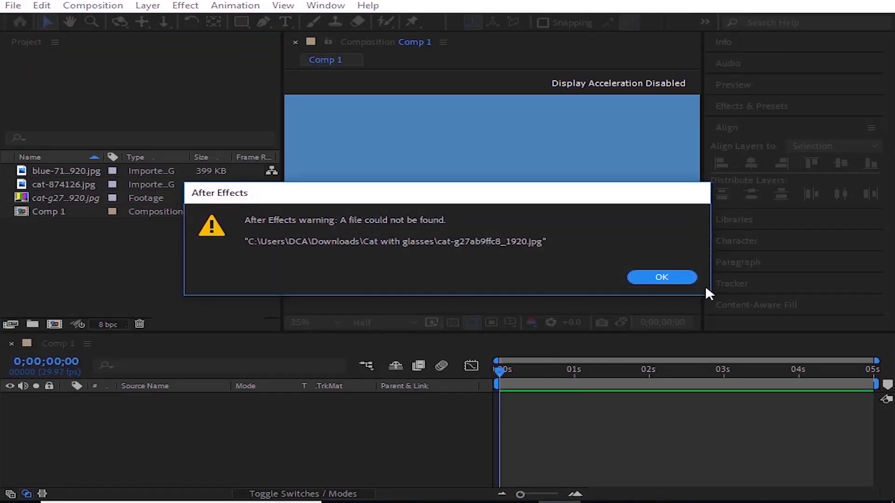
left_click(661, 276)
left_click(63, 202)
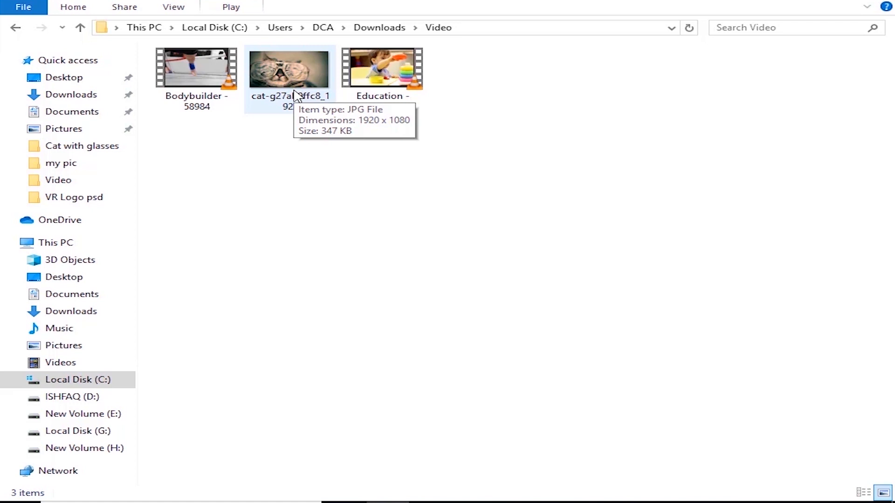
In File Explorer, move cat-g27ab9ffc8_1920 back to the Cat with glasses folder, then reload its footage in After Effects.
right_click(295, 94)
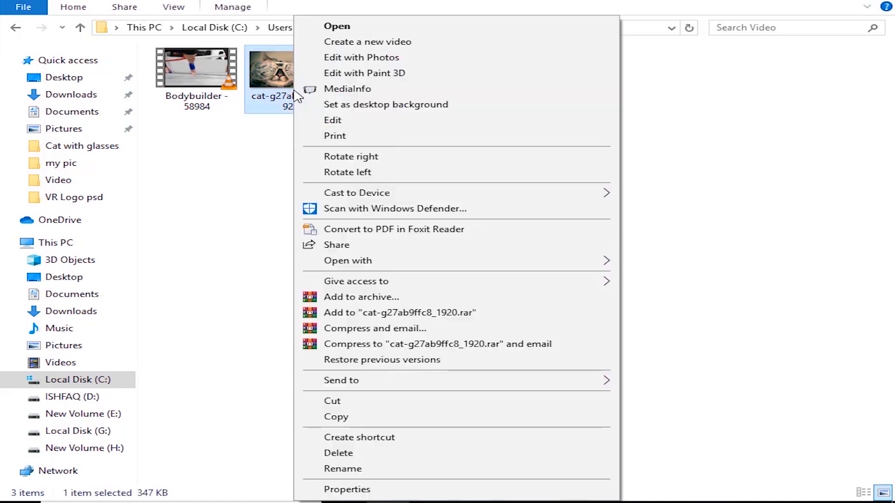
left_click(342, 399)
left_click(379, 28)
double_click(233, 70)
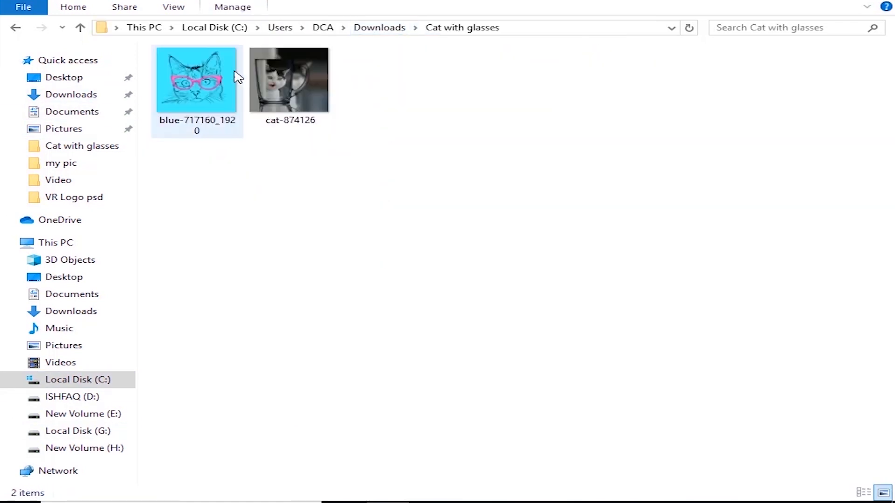
right_click(301, 167)
left_click(353, 268)
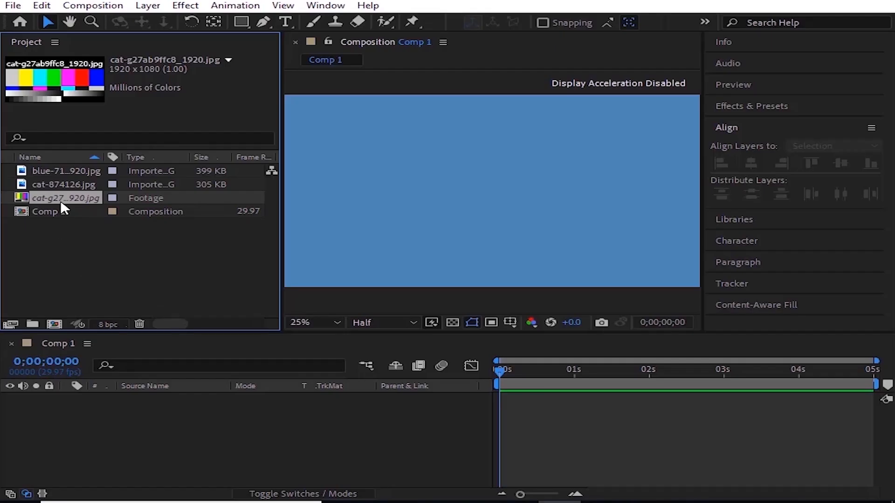
right_click(60, 200)
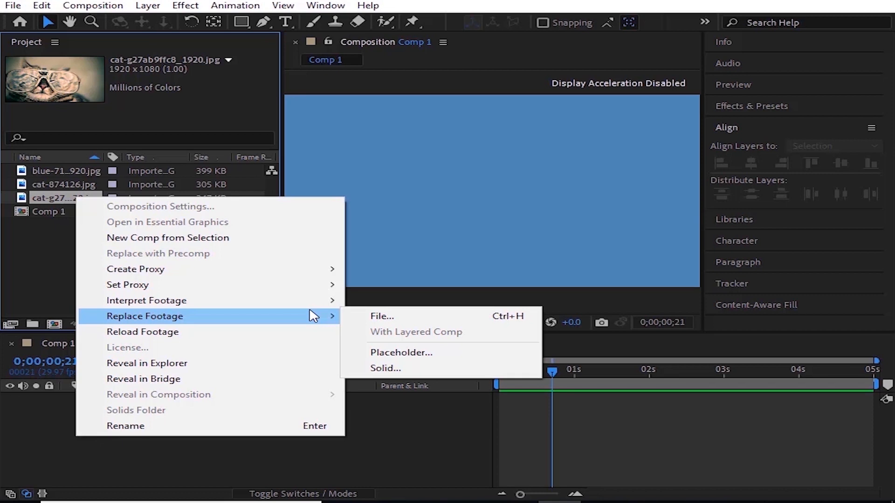
Replace the cat-g27ab9ffc8_1920.jpg footage with the file "vr eye logo eye in shape png 2" from the VR Logo psd folder.
left_click(383, 317)
left_click(378, 36)
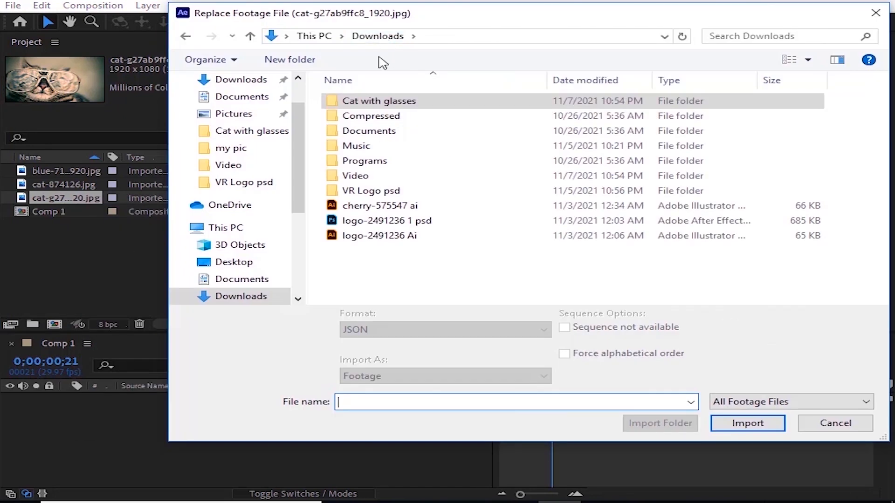
double_click(366, 193)
left_click(366, 122)
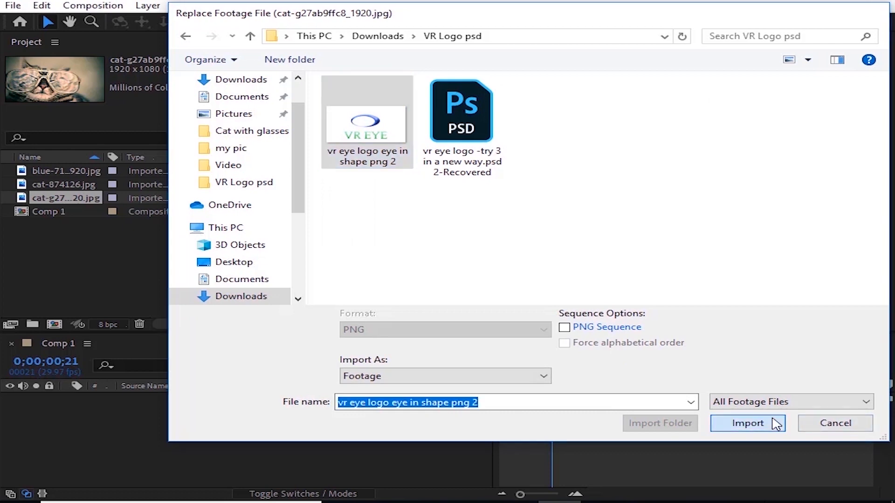
left_click(773, 424)
Replace the cat-874126.jpg footage with a red 1920 x 1920 px solid.
right_click(79, 186)
mouse_move(298, 308)
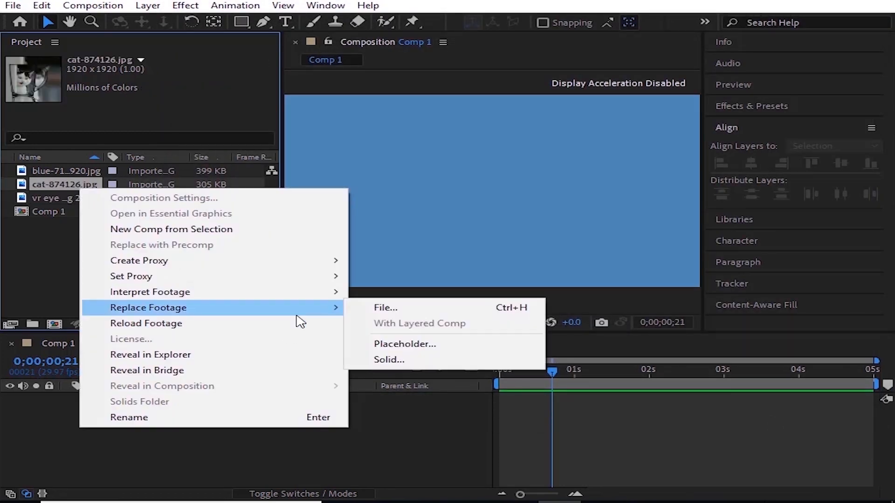
left_click(415, 360)
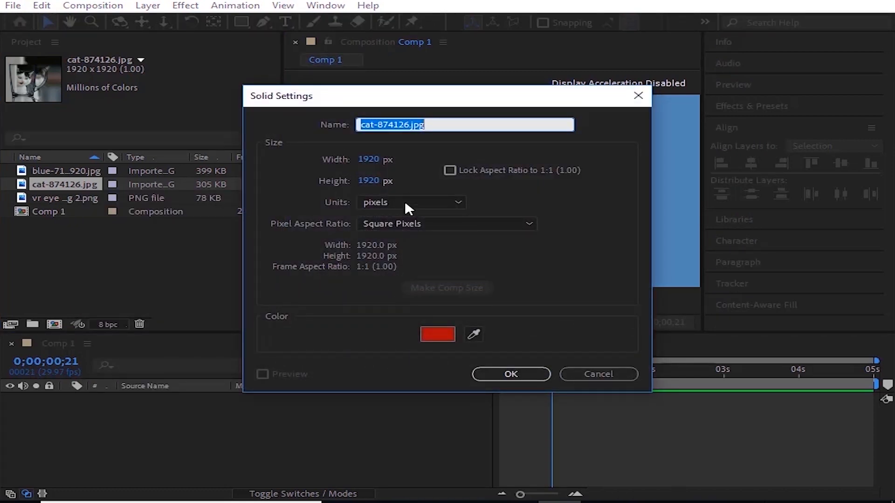
left_click(511, 373)
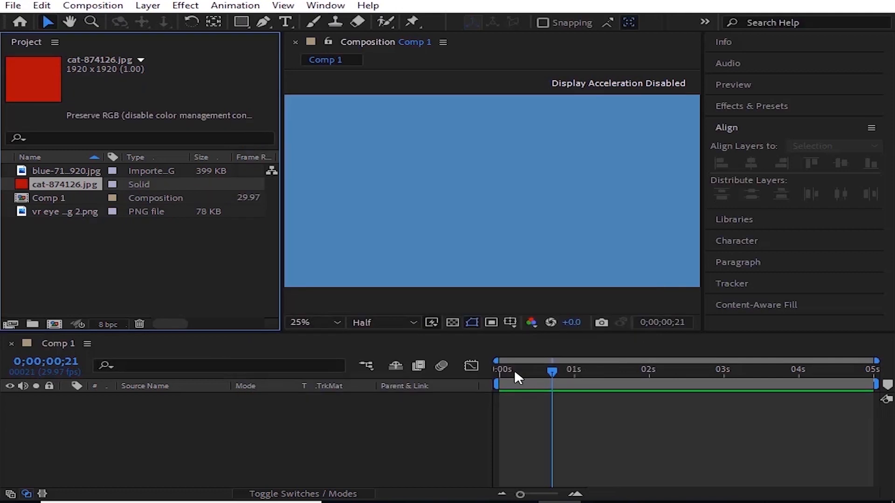
Start replacing the cat-874126.jpg solid with a placeholder and set the placeholder's height to 1080 px.
right_click(62, 181)
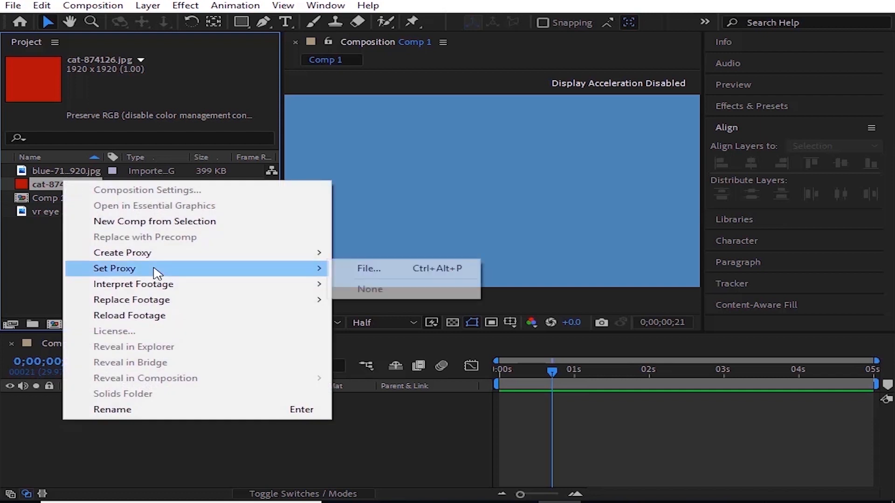
mouse_move(170, 302)
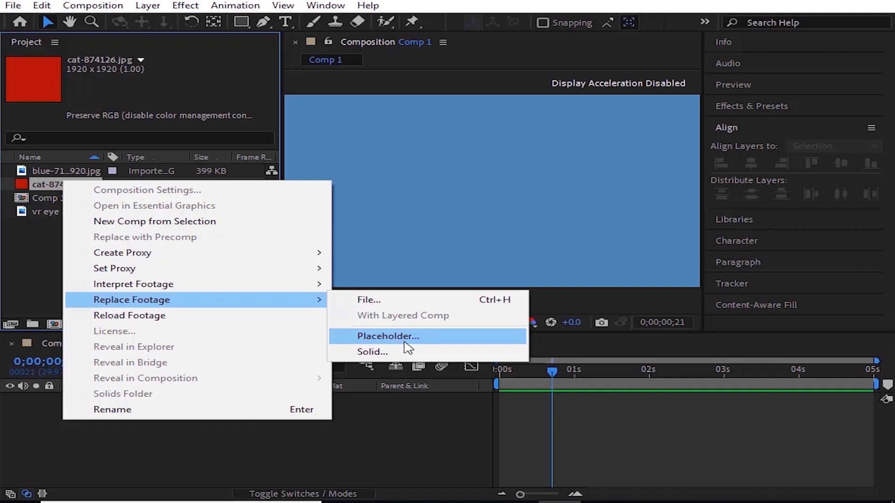
left_click(403, 338)
left_click(363, 224)
type("10")
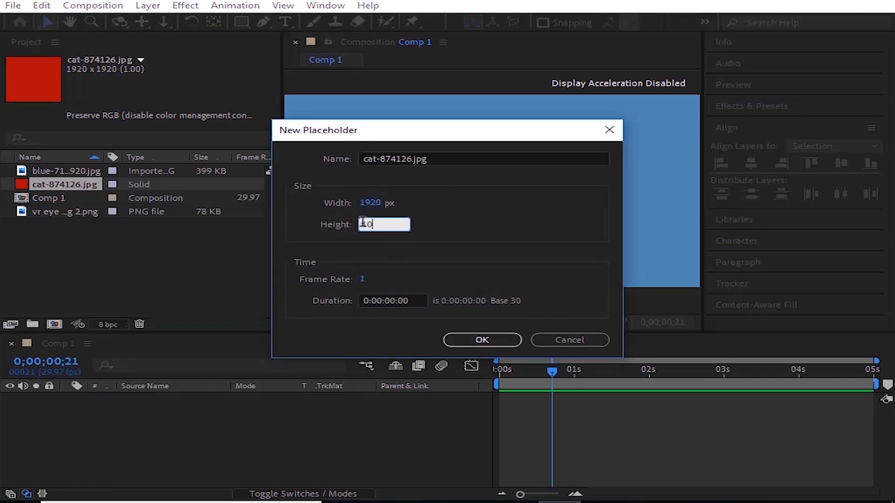
type("80")
left_click(481, 219)
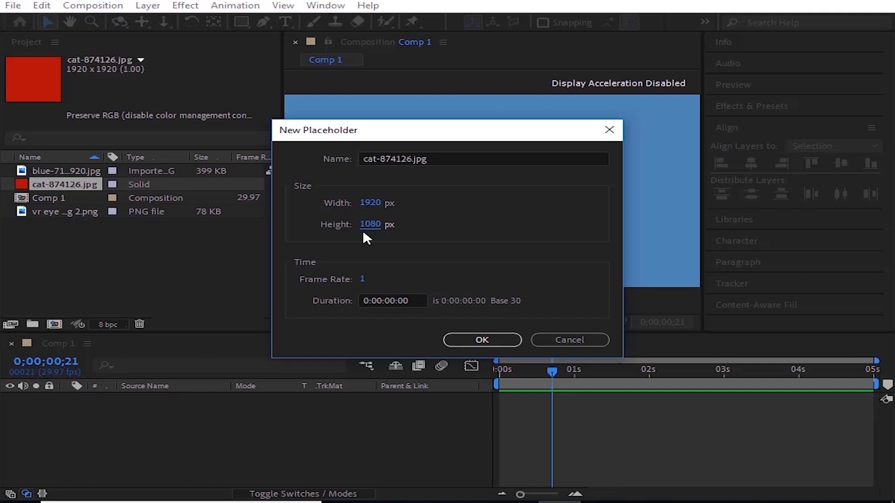
Set the placeholder's frame rate to 30 and its duration to 5 seconds, and create it.
left_click_drag(362, 280, 395, 278)
left_click(366, 279)
type("30")
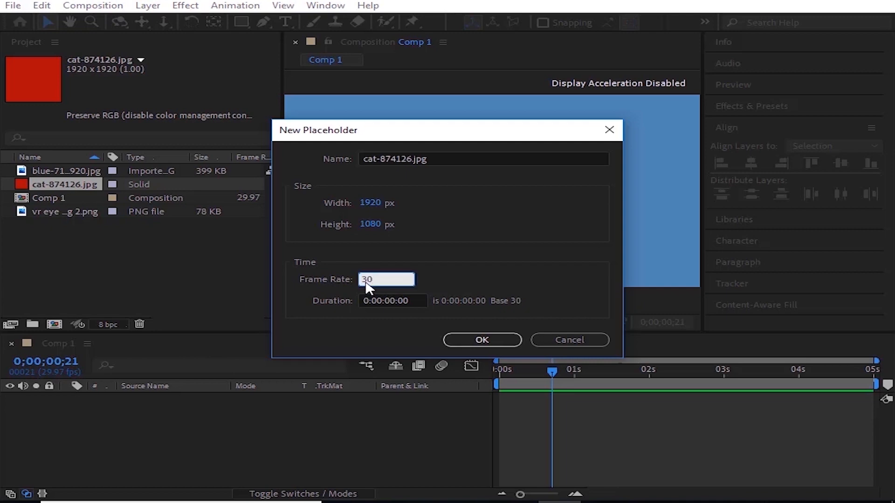
left_click(438, 279)
left_click(385, 298)
type("05")
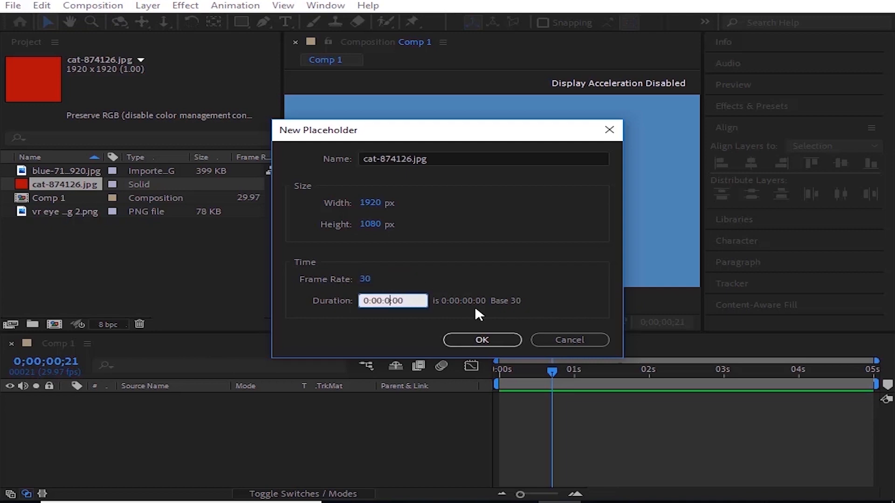
key("Return")
Replace the cat-874126.jpg placeholder with the Education - 35446 video from the Downloads Video folder.
double_click(63, 185)
left_click(377, 36)
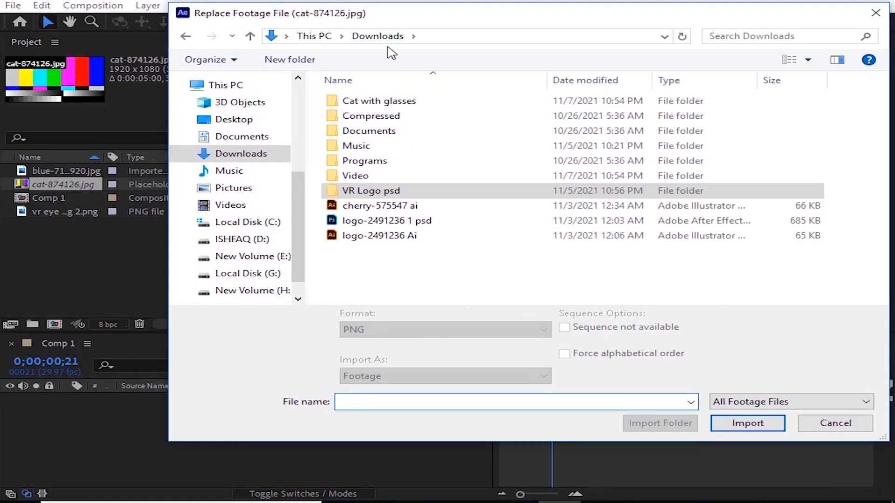
double_click(354, 176)
double_click(453, 116)
Open the Education - 35446.mp4 footage for viewing and look at its main Interpret Footage settings.
right_click(55, 186)
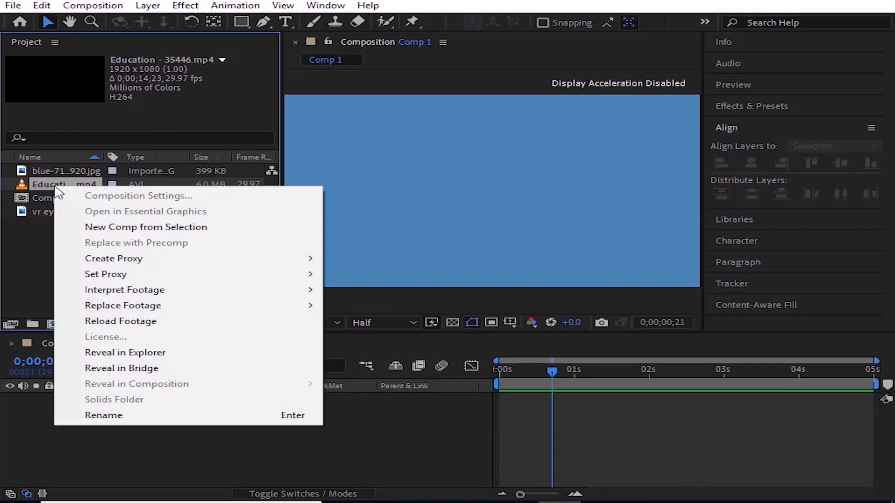
mouse_move(270, 312)
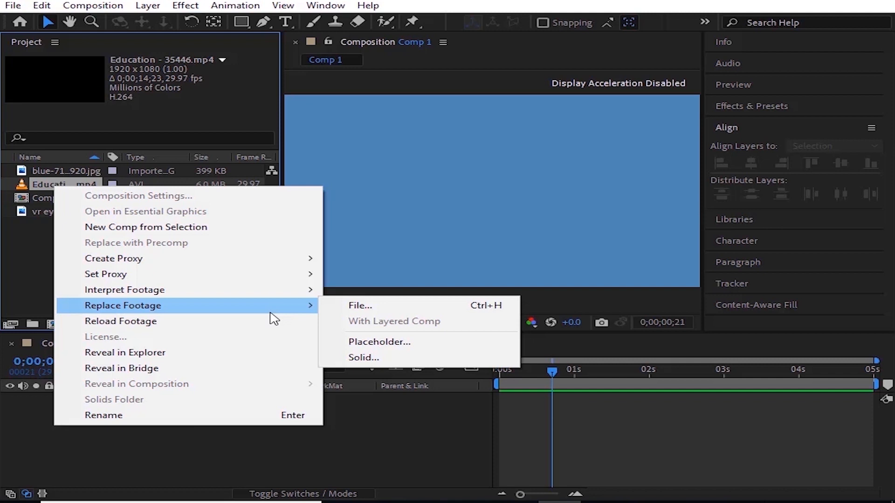
double_click(44, 185)
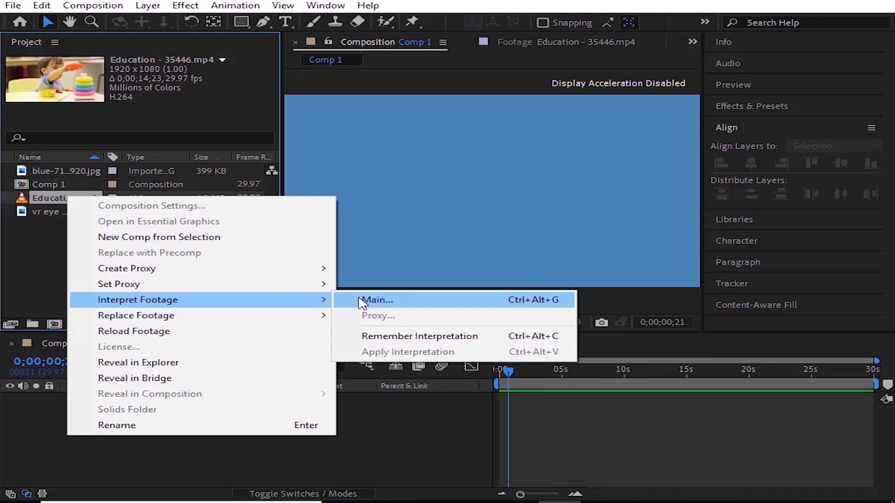
left_click(363, 302)
key("Return")
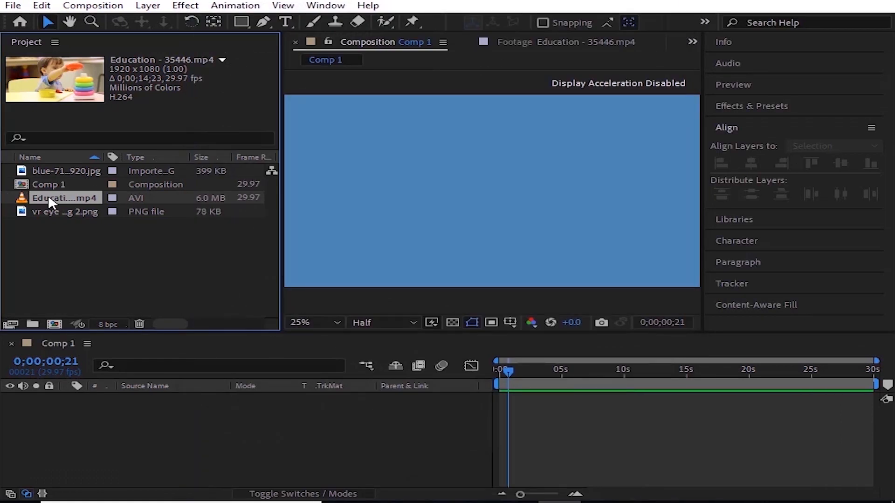
Add the Education - 35446.mp4 video to the Comp 1 timeline and scrub from its start to past its end.
left_click_drag(48, 197, 597, 456)
left_click_drag(509, 370, 501, 370)
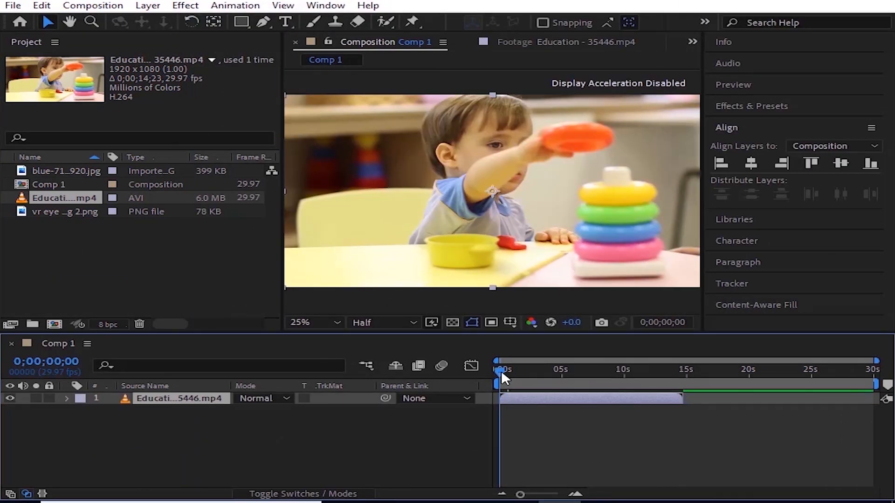
left_click_drag(502, 370, 681, 368)
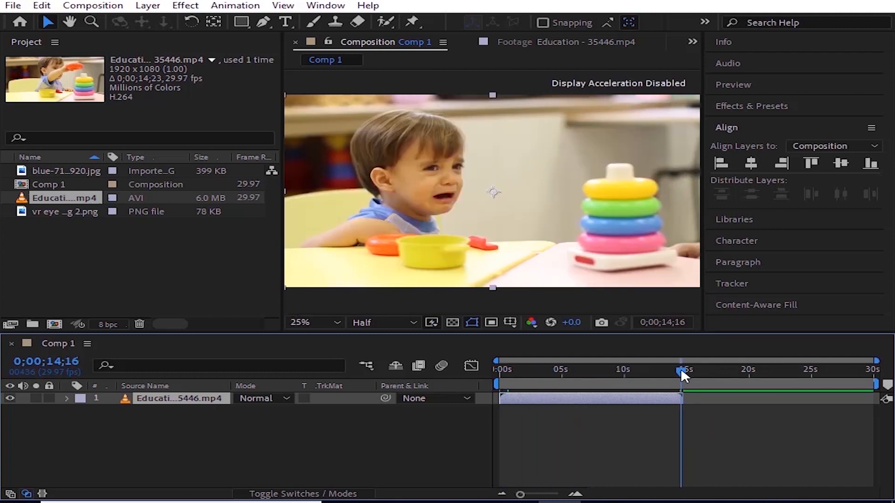
left_click_drag(681, 368, 827, 383)
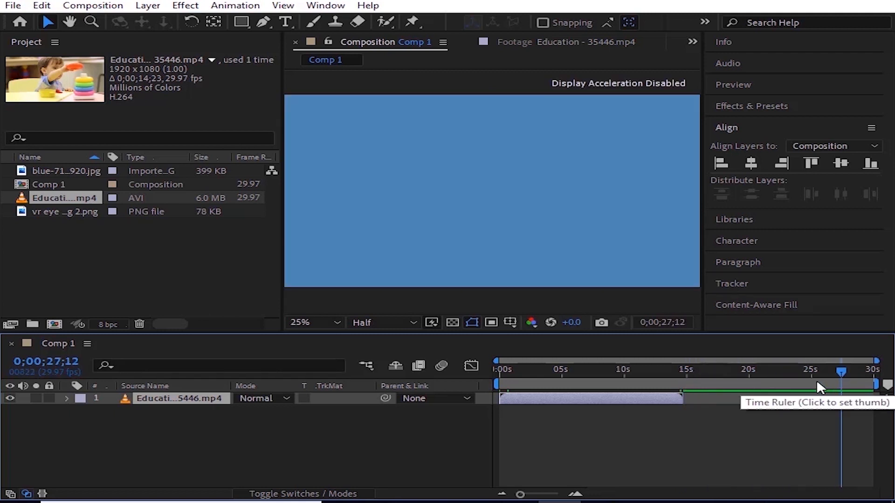
left_click(756, 372)
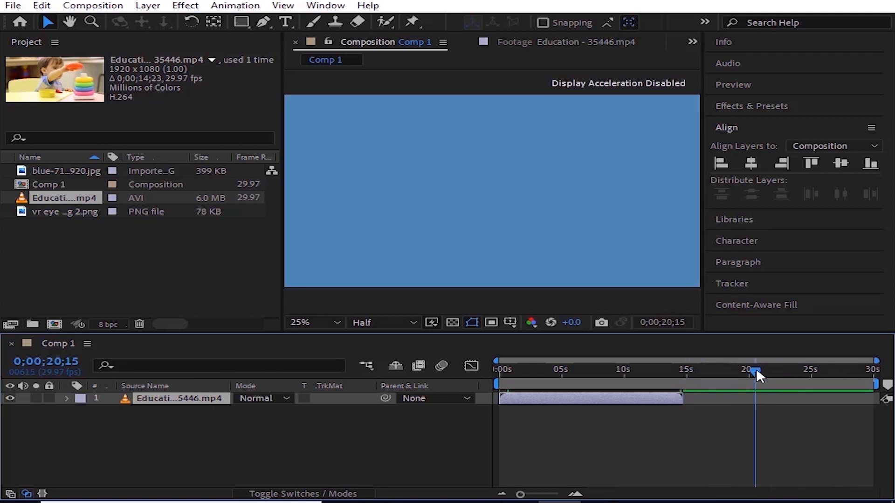
left_click_drag(756, 372, 697, 369)
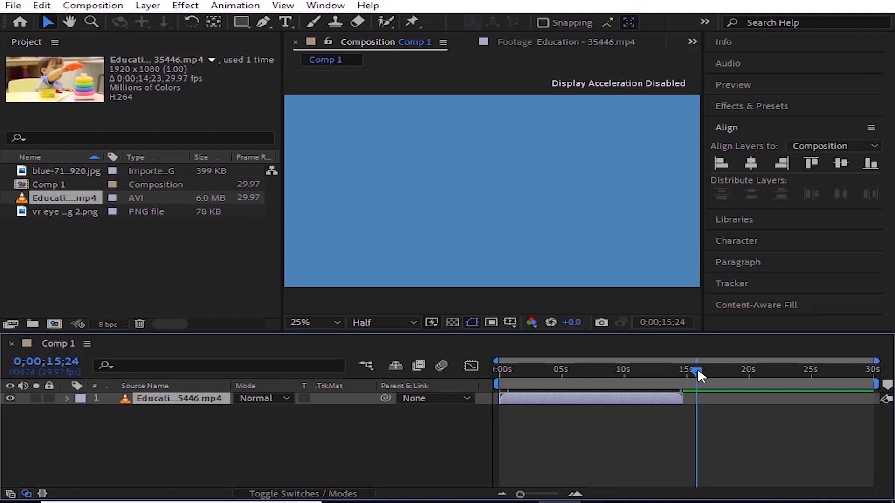
left_click_drag(697, 370, 683, 383)
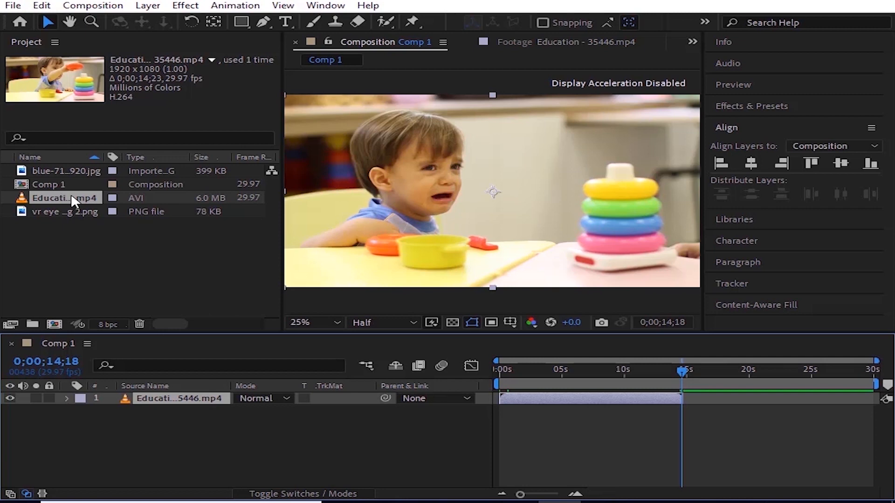
Interpret the Education - 35446.mp4 footage to loop 2 times and scrub through the layer in the timeline.
right_click(72, 198)
mouse_move(295, 303)
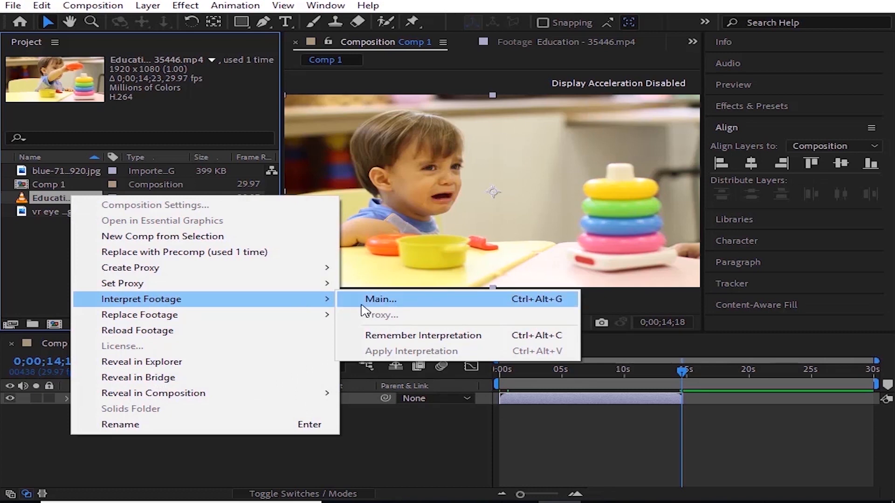
left_click(361, 306)
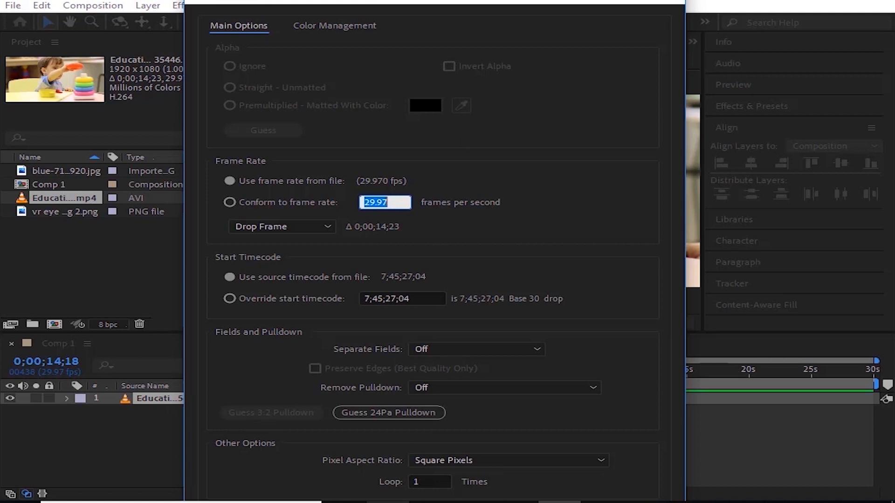
left_click(422, 484)
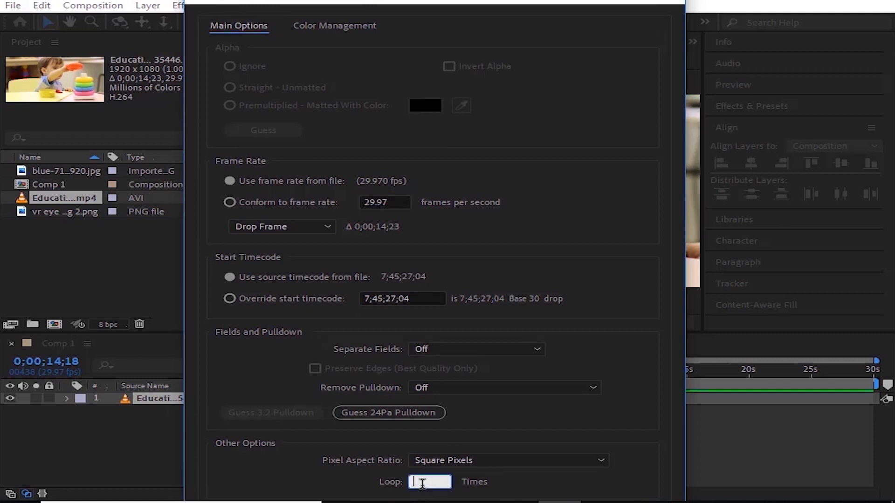
type("2")
key("Return")
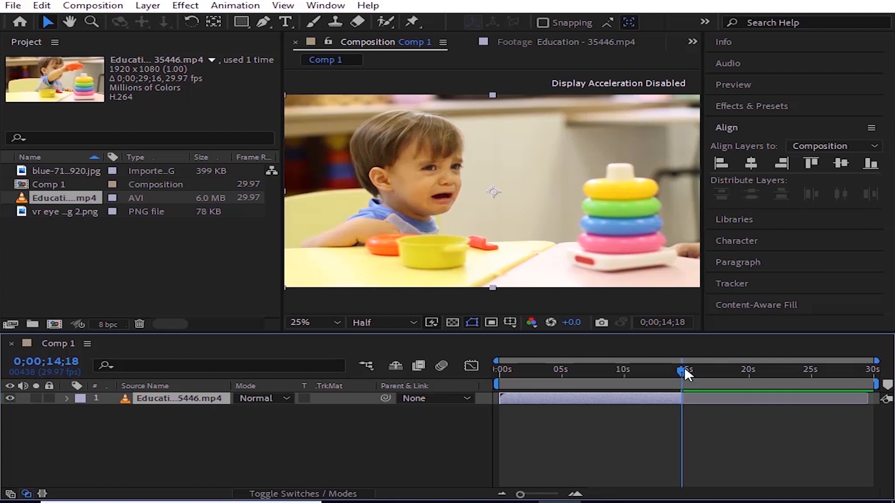
left_click_drag(681, 389, 860, 397)
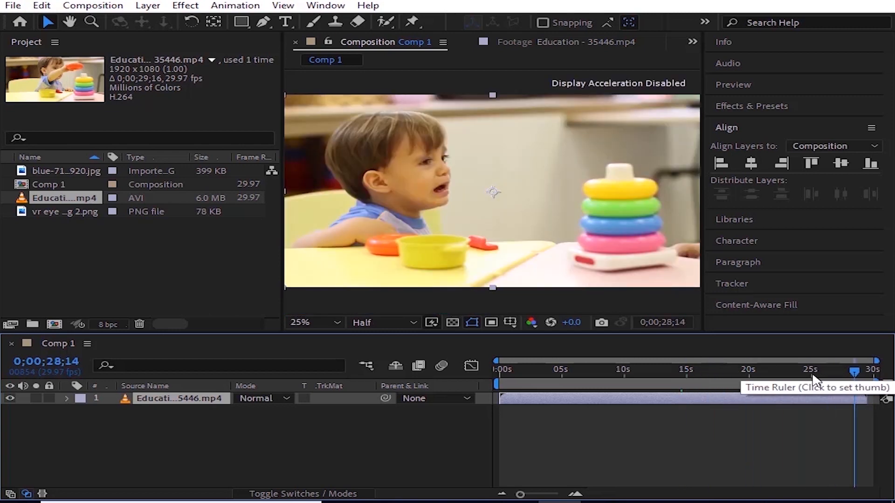
left_click_drag(861, 372, 622, 372)
Check the Loop value in the Education video's main Interpret Footage settings without changing anything.
right_click(54, 198)
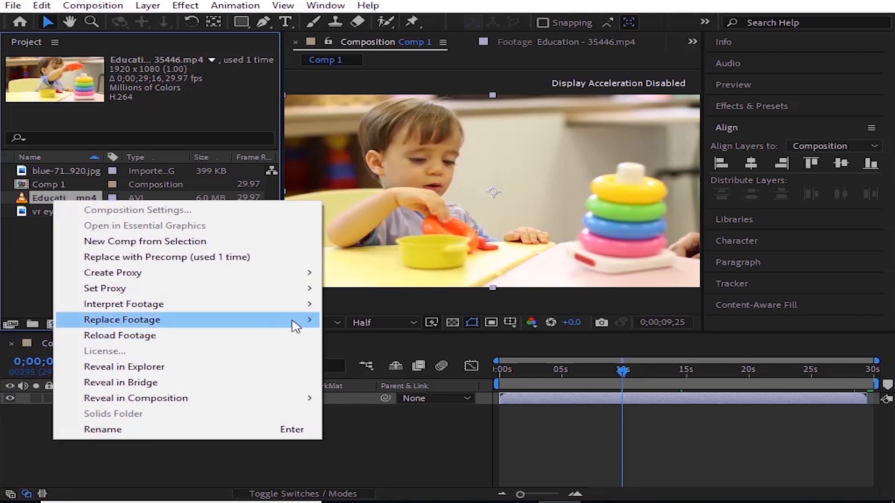
mouse_move(279, 304)
left_click(372, 304)
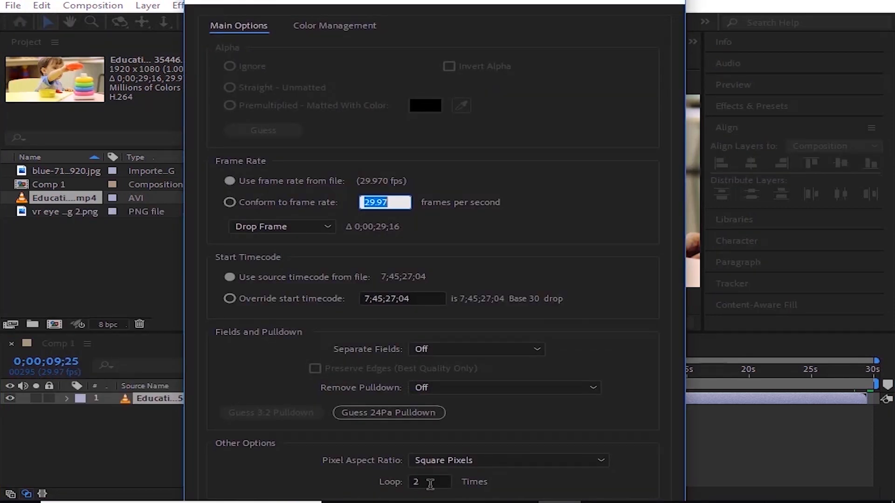
key("Escape")
Remember the Education video's footage interpretation and apply the remembered interpretation to the same video.
right_click(71, 199)
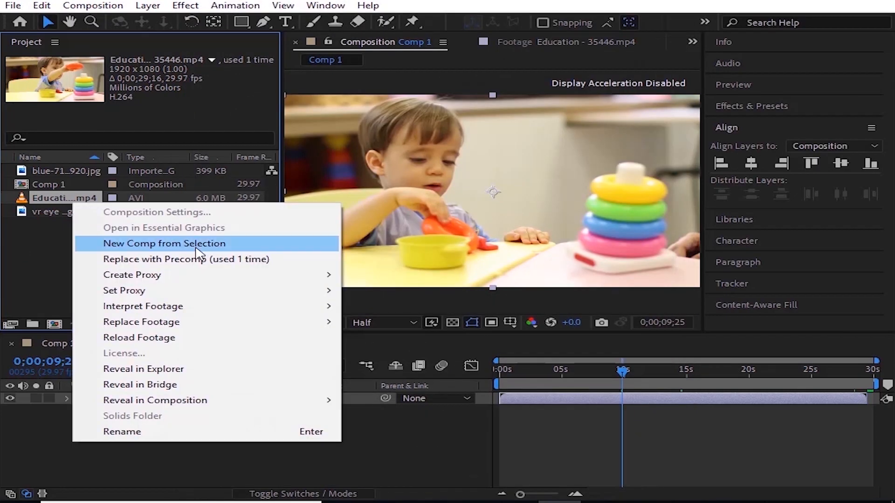
mouse_move(251, 293)
mouse_move(280, 306)
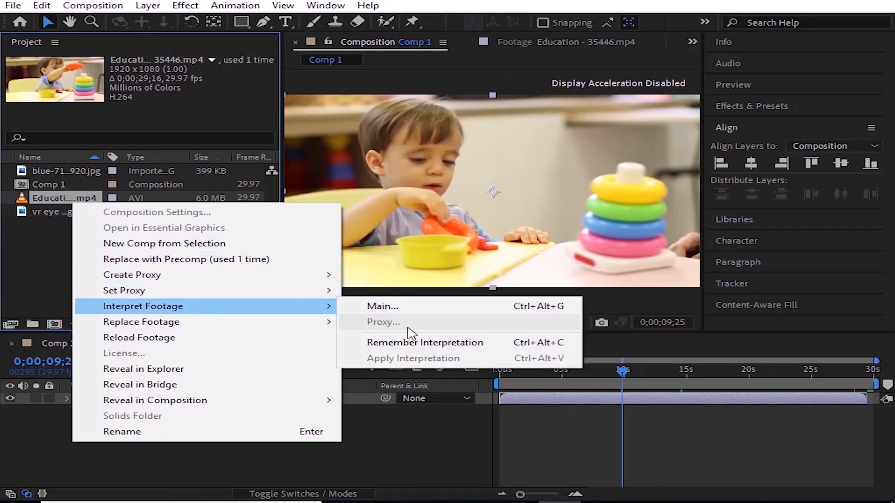
left_click(439, 345)
right_click(70, 193)
mouse_move(219, 300)
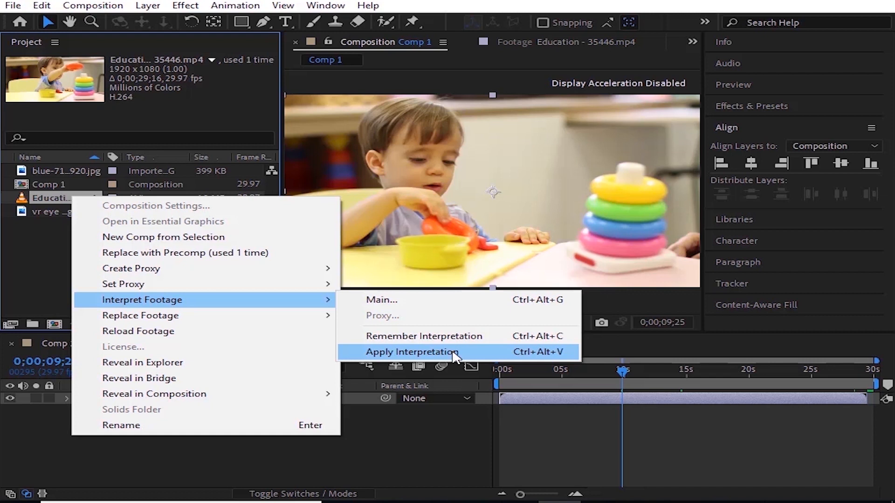
left_click(454, 353)
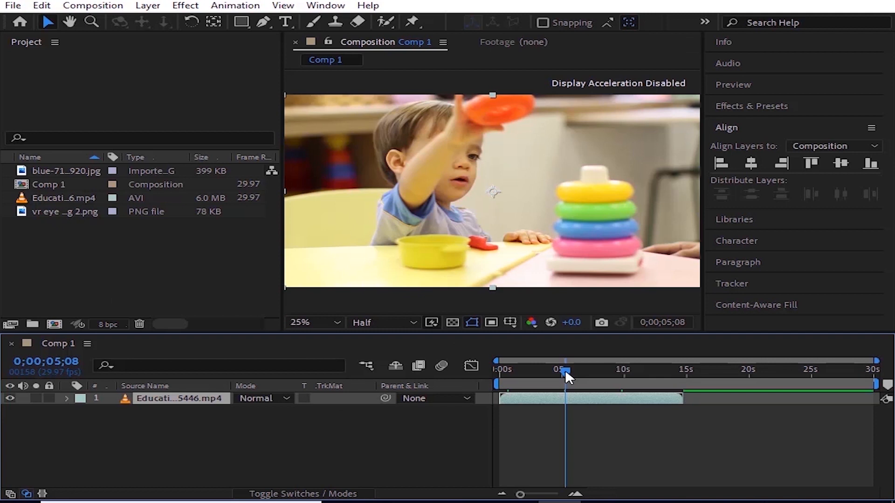
Return to the start of the timeline and conform the Education - 35446.mp4 footage to 12 frames per second.
left_click_drag(565, 370, 495, 423)
left_click(46, 197)
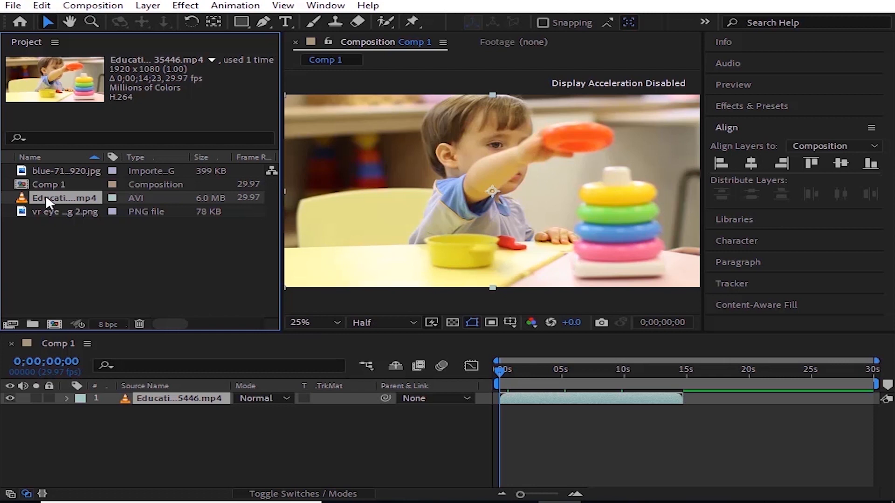
right_click(46, 198)
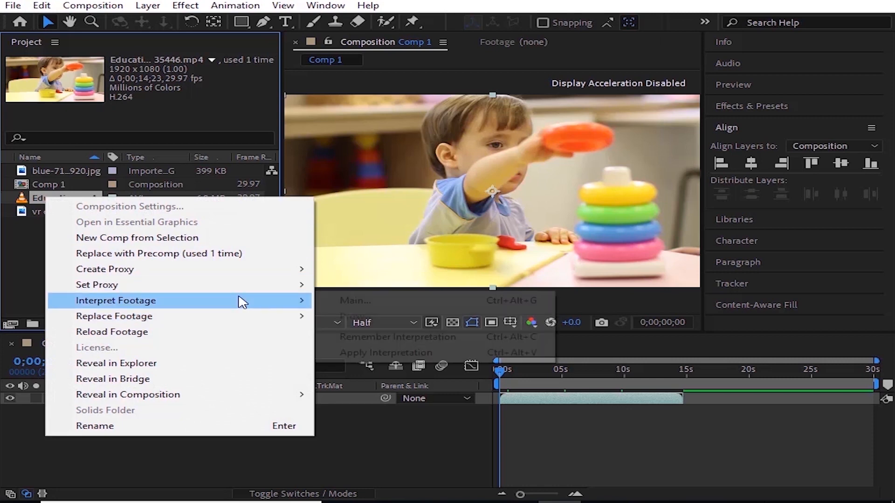
mouse_move(240, 301)
left_click(350, 302)
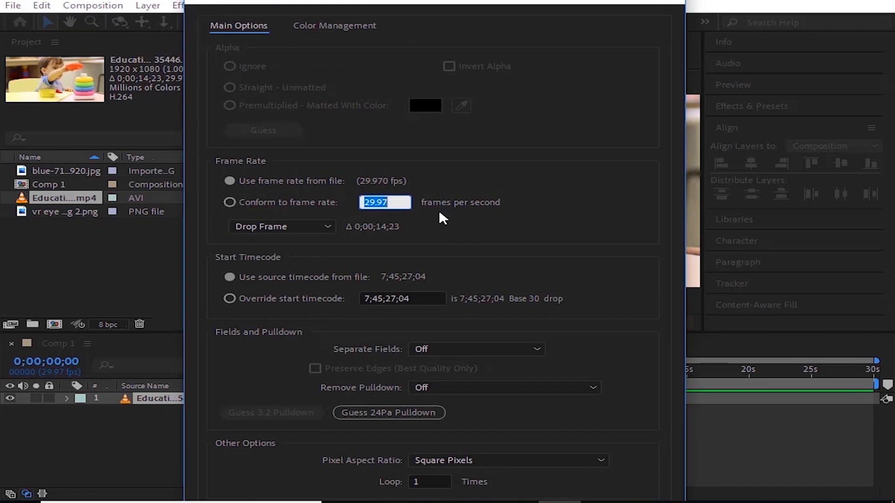
left_click(230, 202)
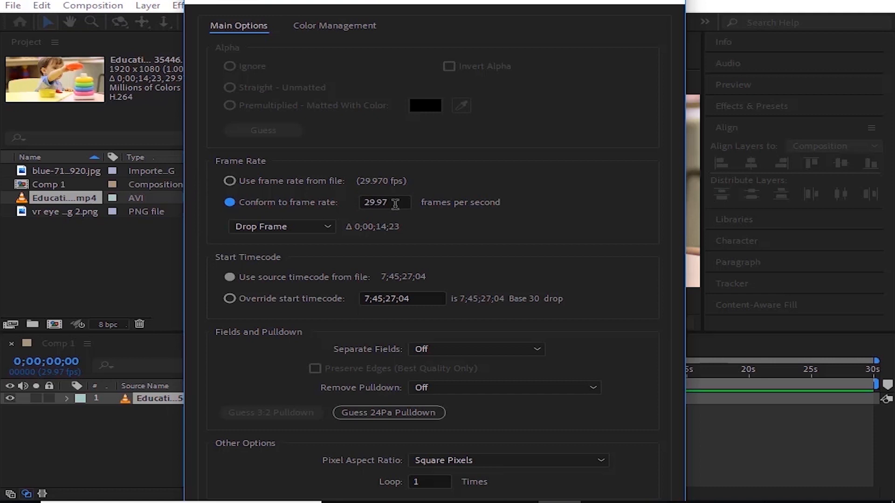
type("12")
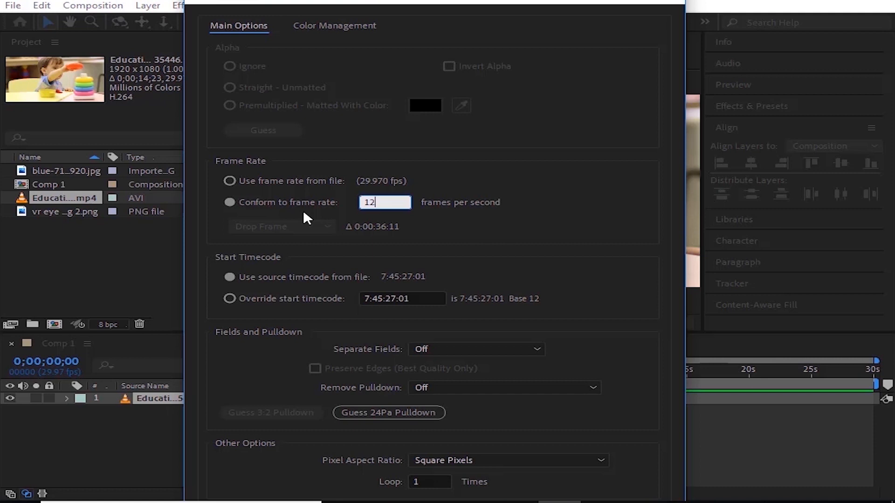
key("Return")
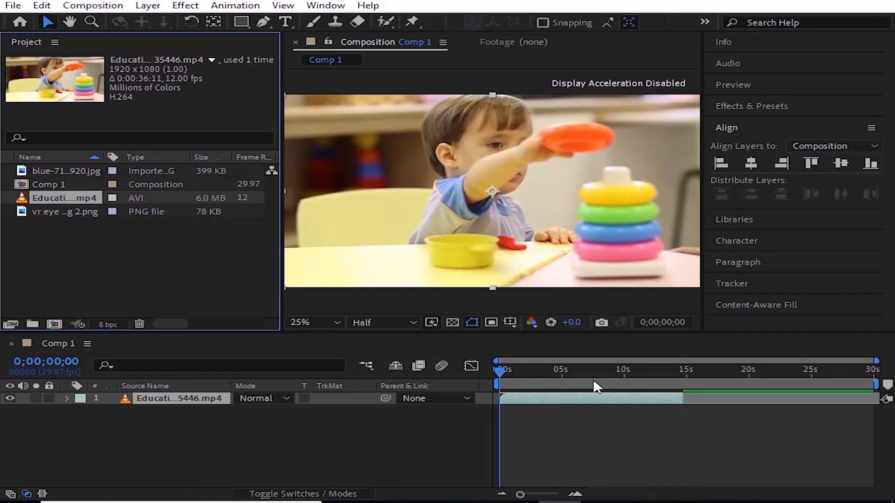
Extend the Education video layer's out point to the end of the Comp 1 timeline and preview the playback.
left_click_drag(736, 398, 693, 399)
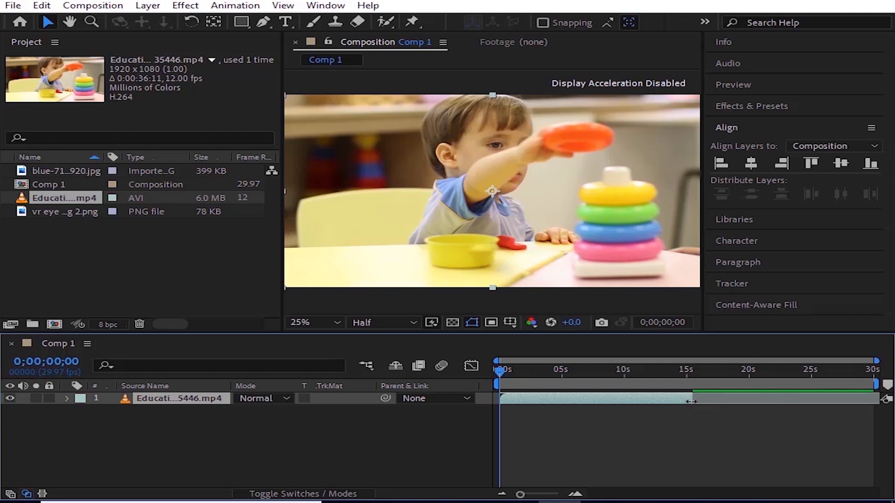
left_click_drag(691, 400, 875, 399)
key("space")
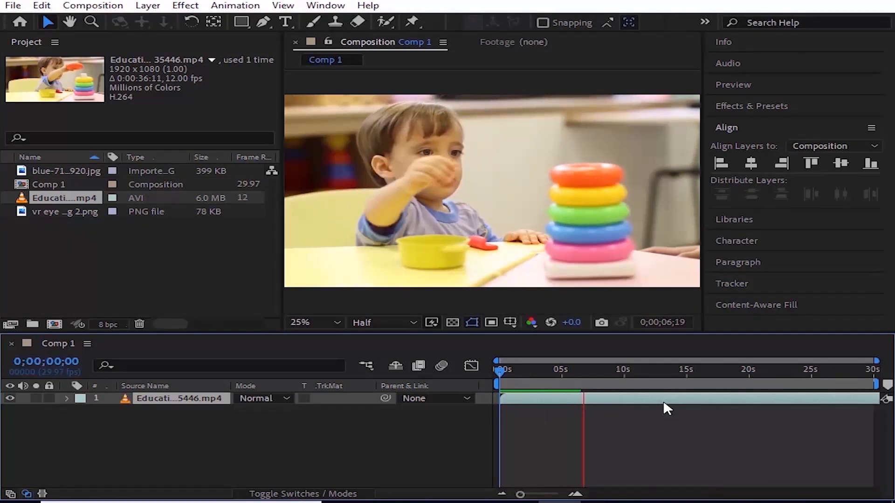
key("space")
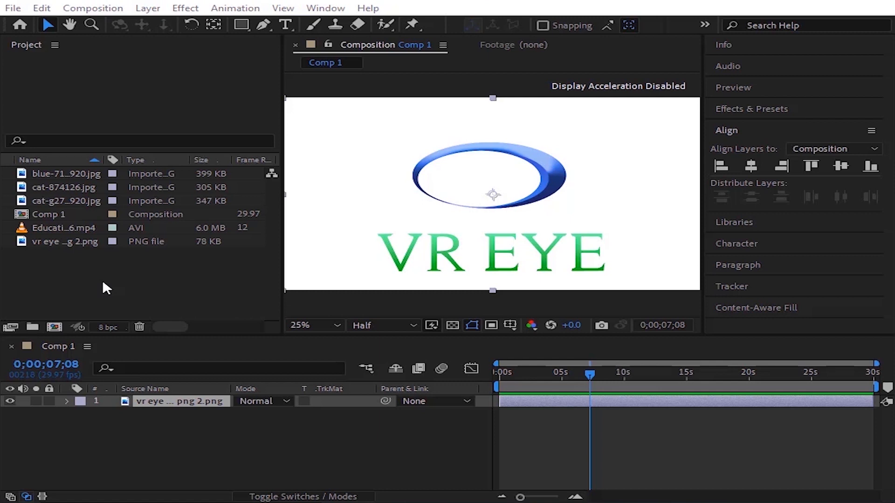
right_click(103, 283)
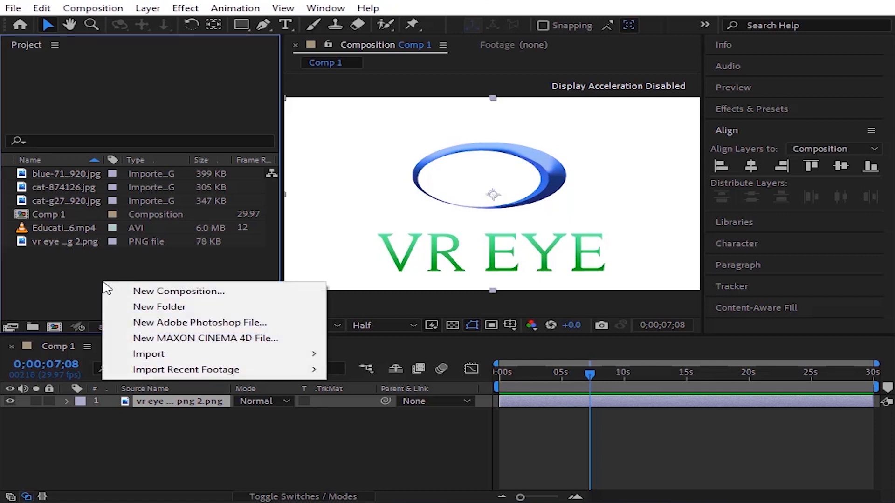
left_click(175, 312)
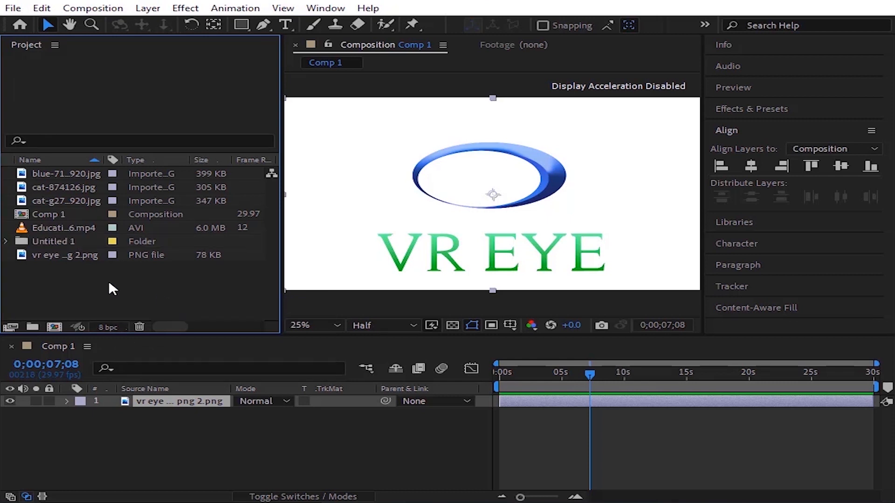
key("ctrl+z")
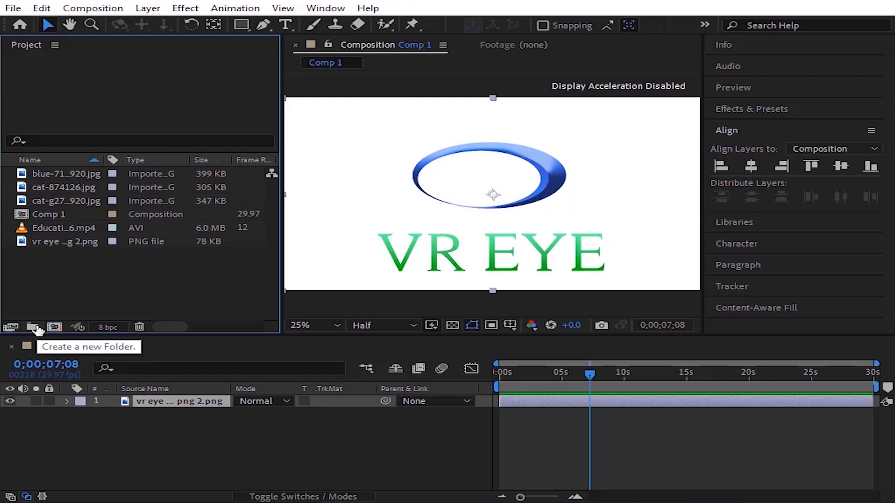
Create a project folder named "cat folder" and rename it as "cat eye folder".
left_click(36, 328)
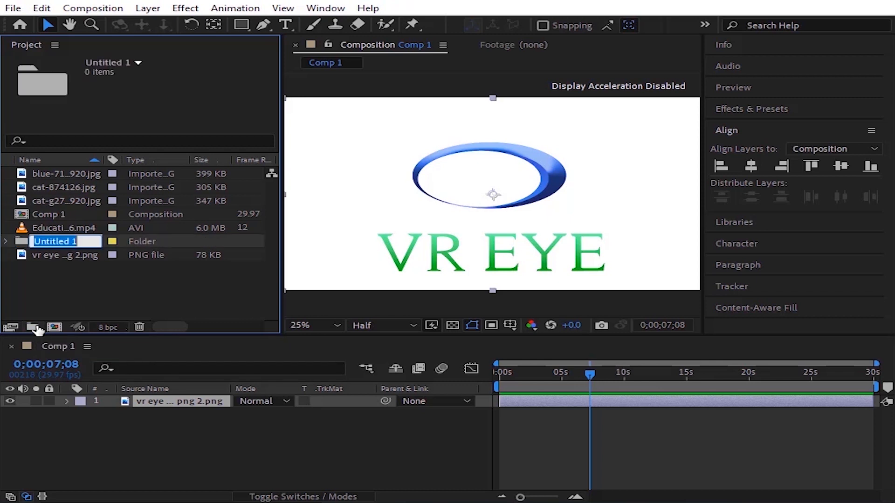
type("cat folder")
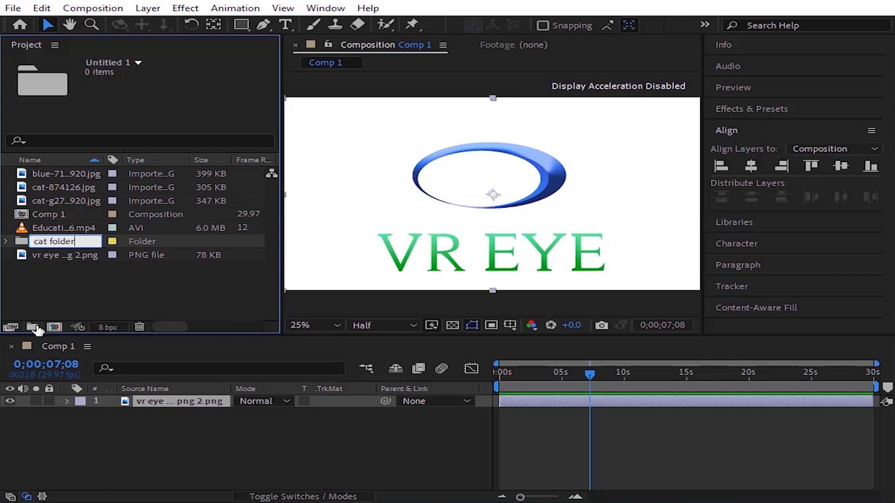
key("Return")
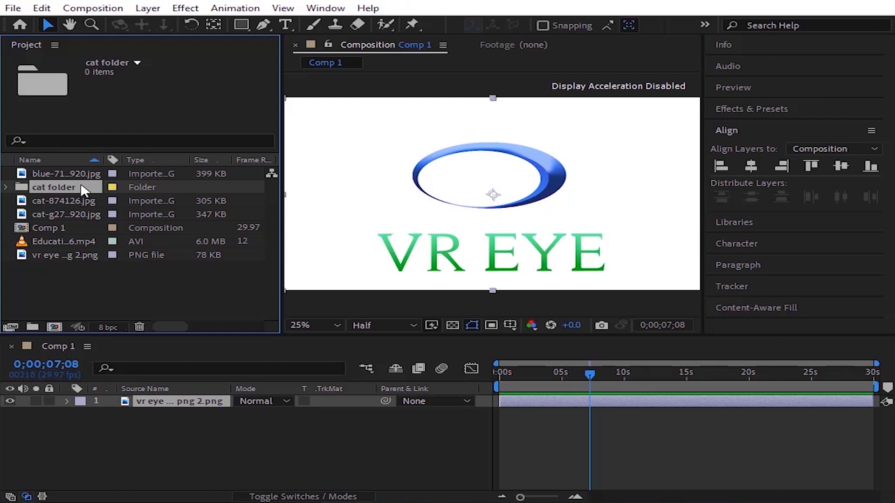
key("Return")
type("eye")
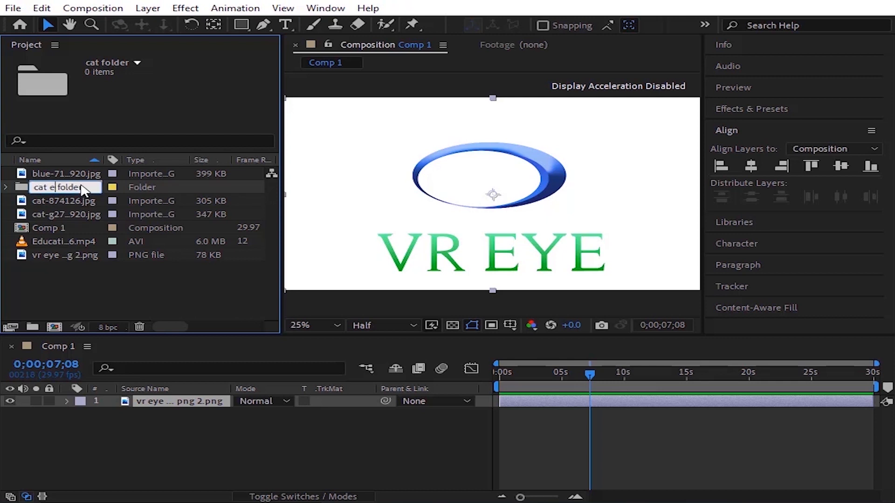
key("Return")
key("Up")
Create a second project folder named "vr eye" for the logo image.
left_click(203, 310)
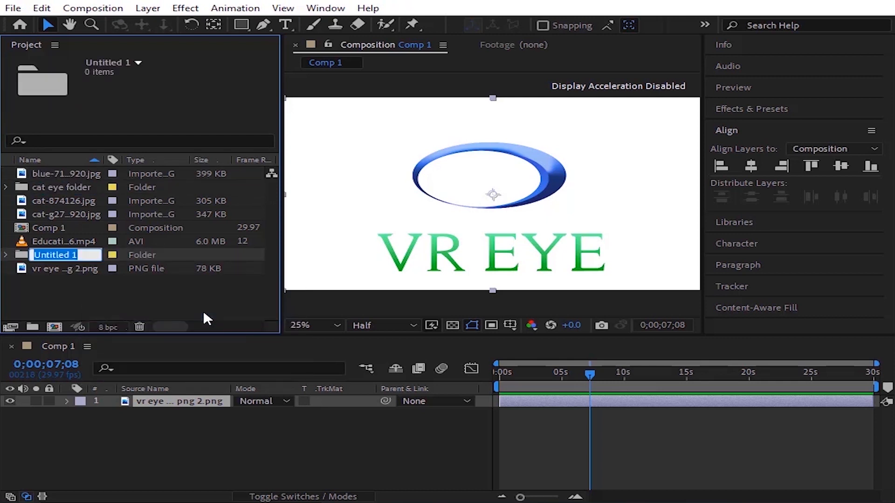
type("vr eye")
key("Return")
Move the blue and two cat JPG images into the cat eye folder and the vr eye PNG into the vr eye folder.
left_click(59, 270)
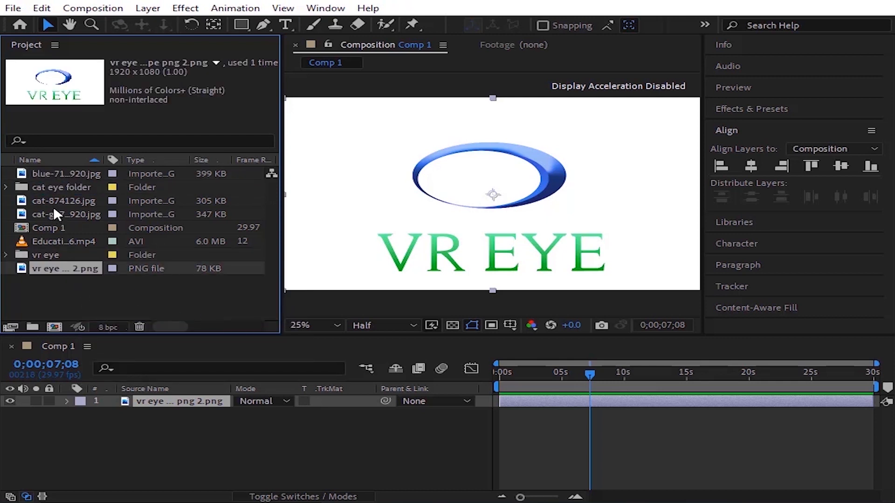
left_click(61, 187)
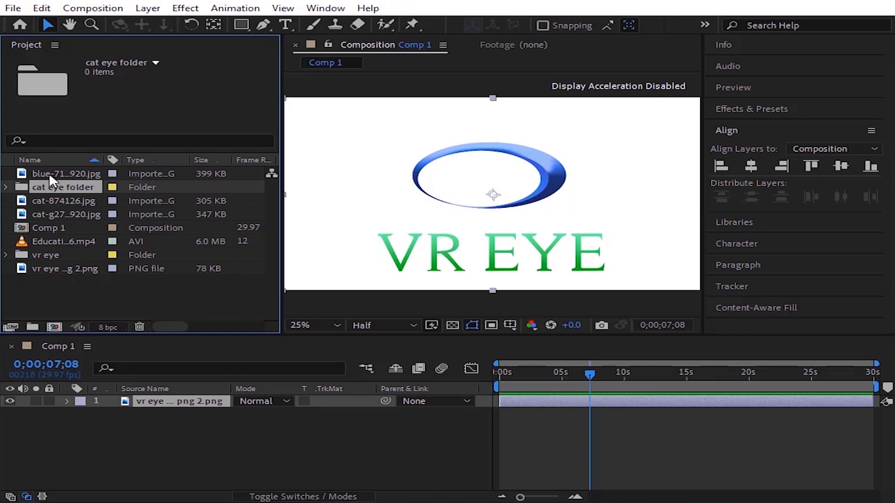
left_click(49, 173)
key("Delete")
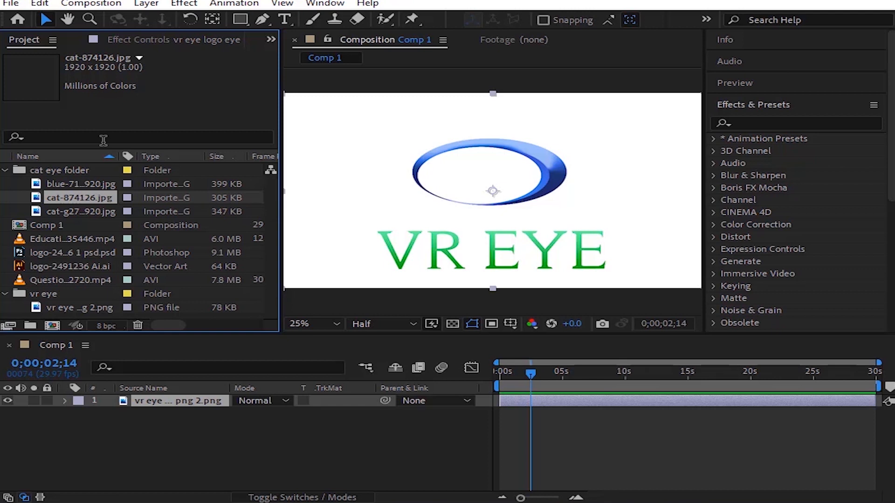
Search the project items for "VR EYE".
left_click(17, 137)
left_click(63, 137)
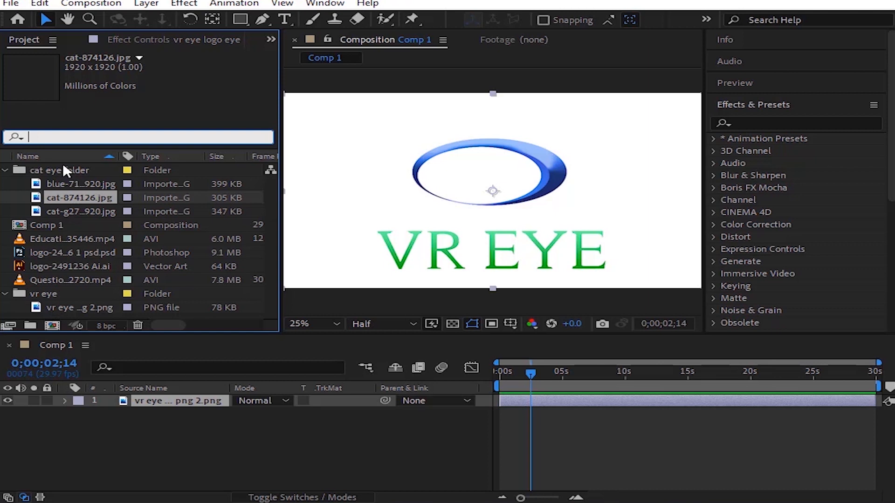
type("VR ")
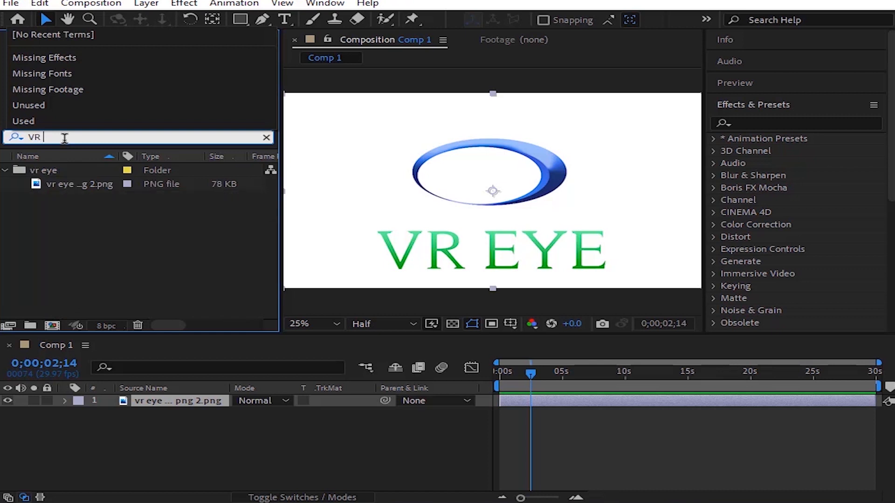
type("EYE")
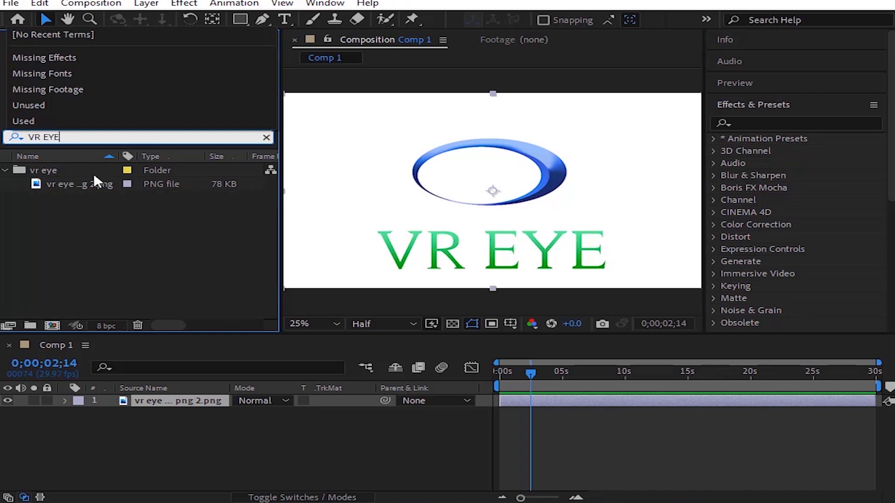